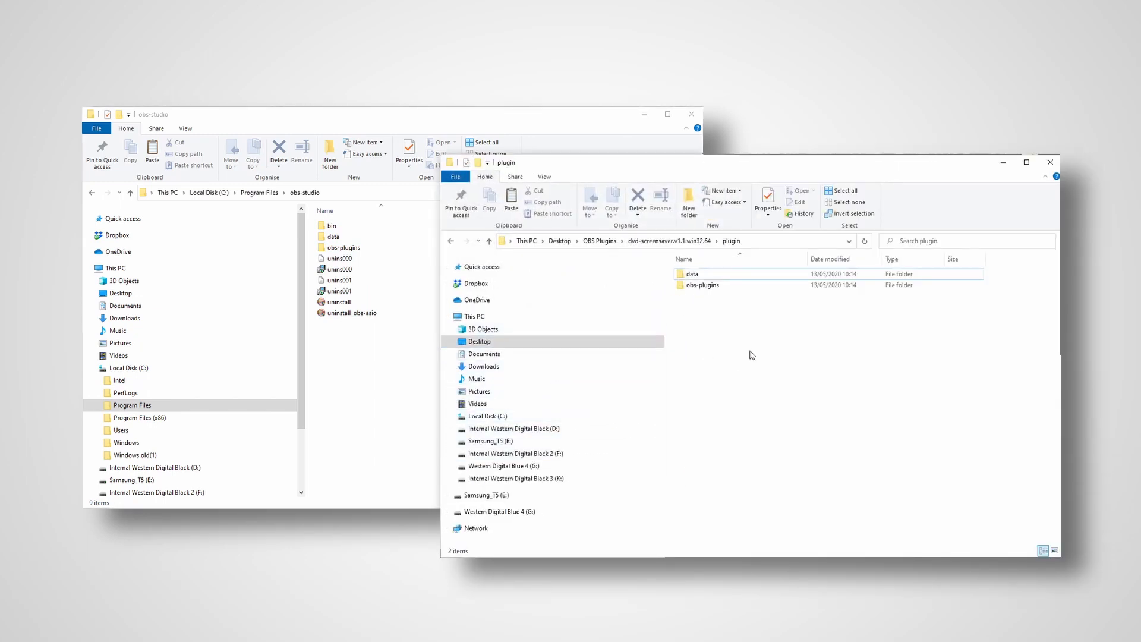
Copy the plugin's data and obs-plugins folders into the obs-studio program folder, and open the list of addable source types in OBS Studio.
left_click_drag(760, 351, 691, 278)
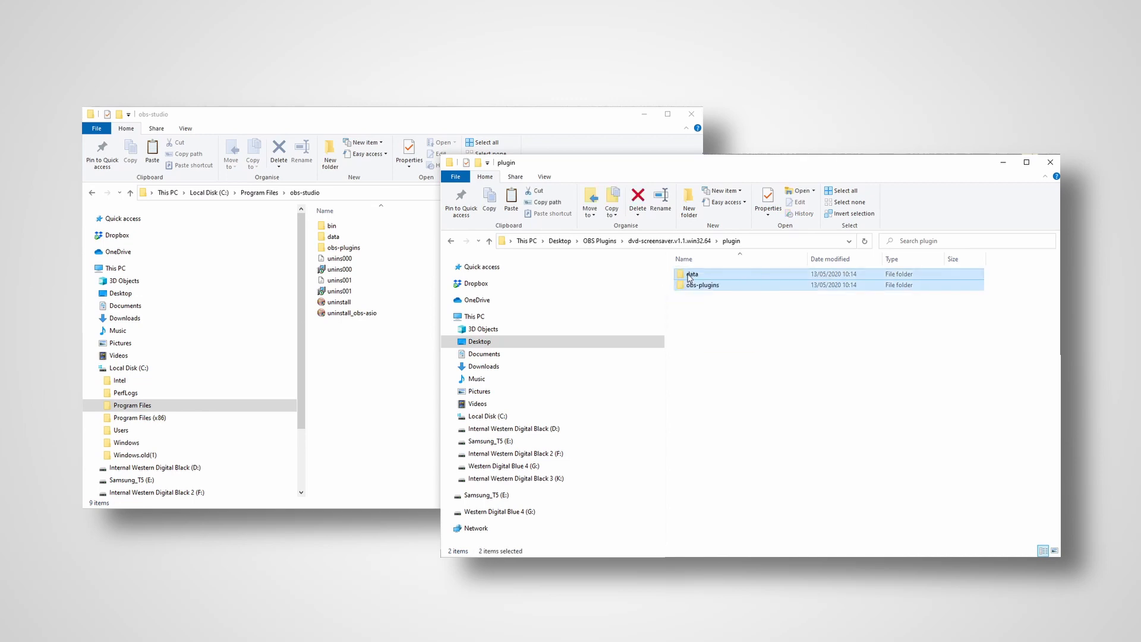
left_click_drag(365, 436, 381, 462)
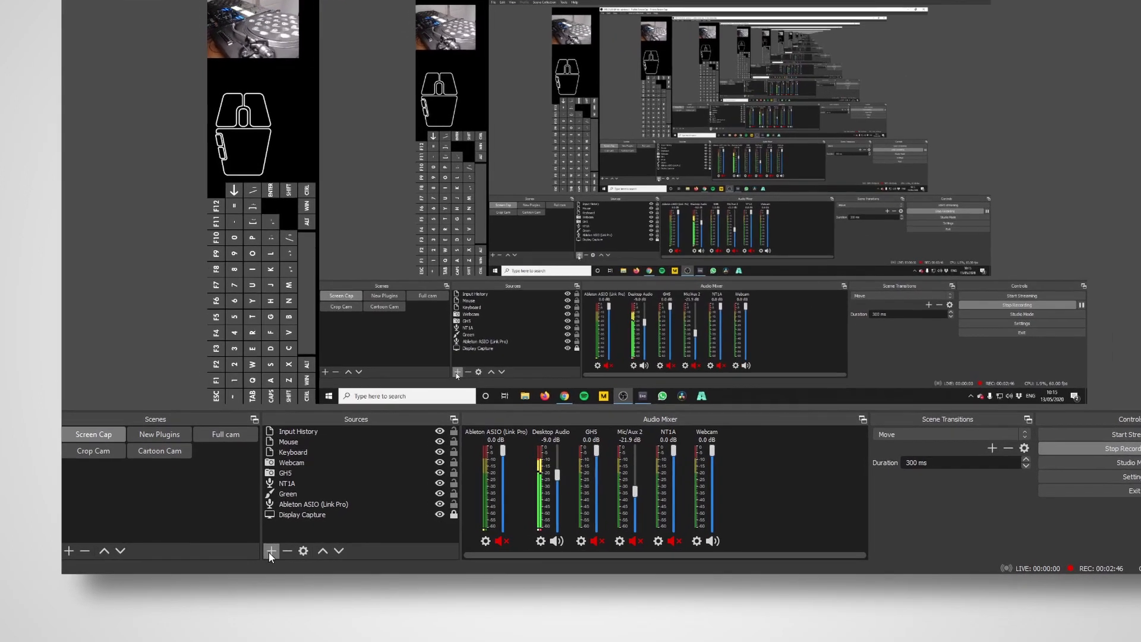
left_click(255, 559)
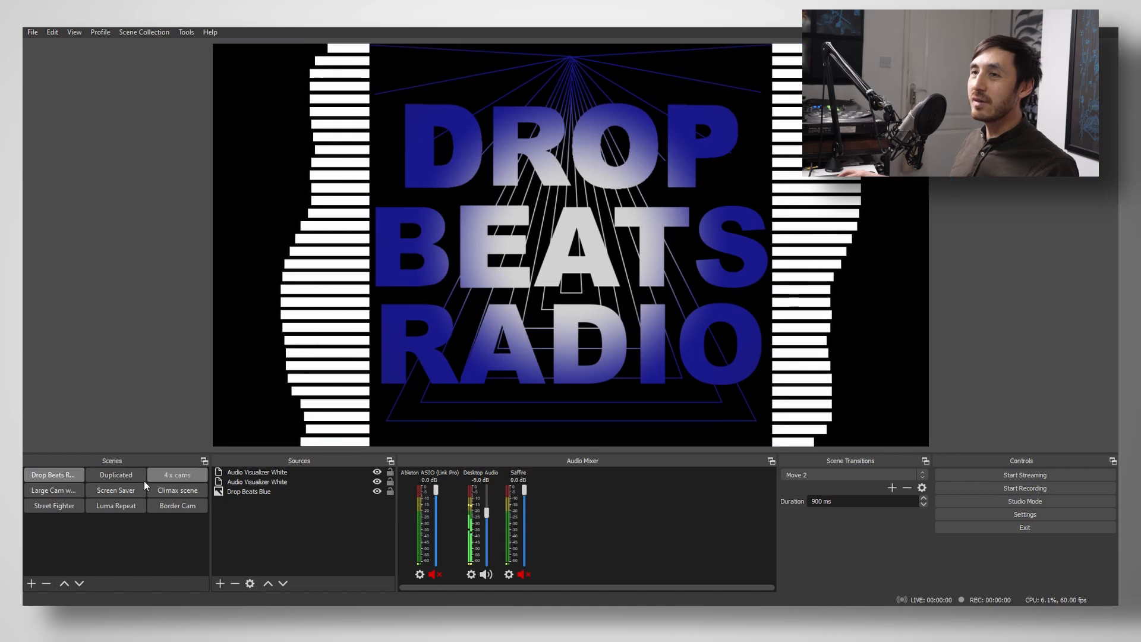
Add the existing Audio Visualizer White source to the Large Cam scene.
left_click(55, 490)
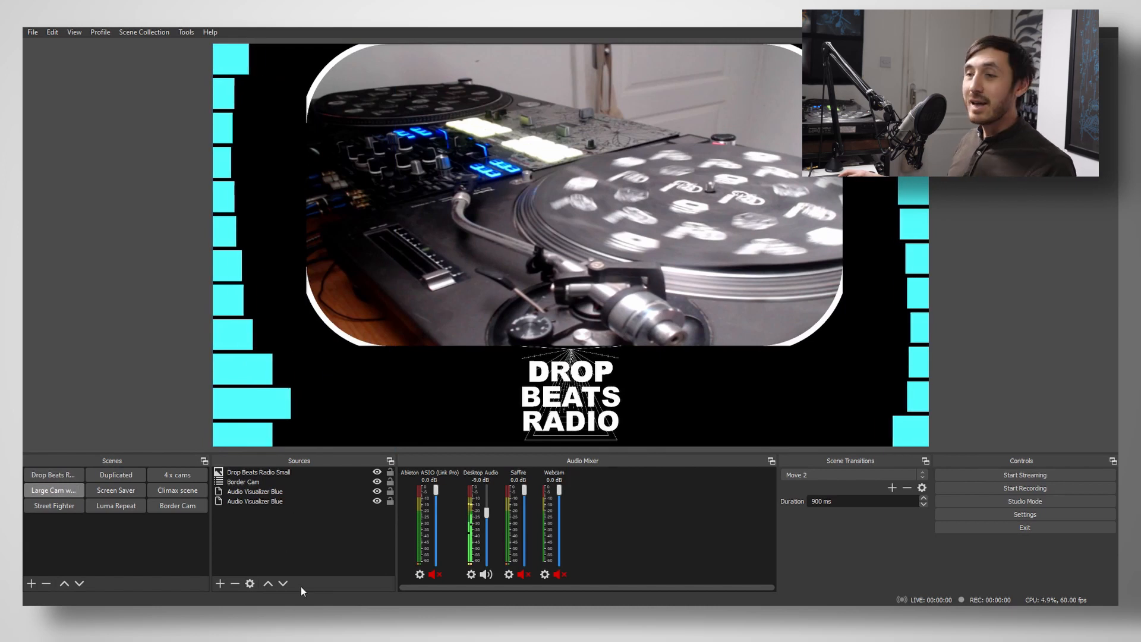
left_click(218, 583)
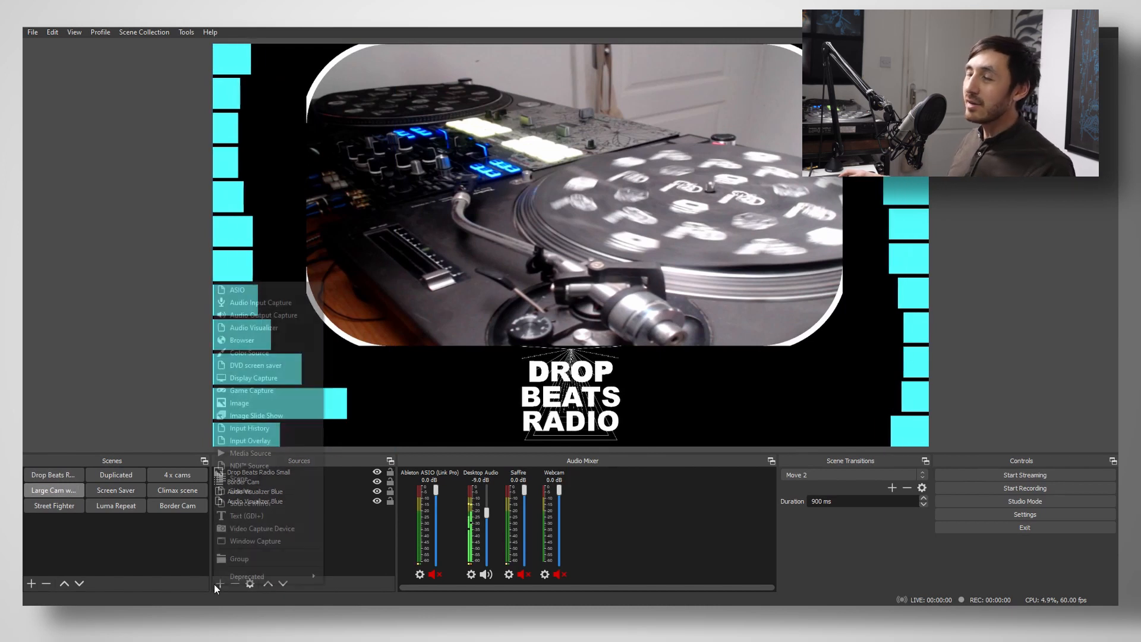
left_click(249, 328)
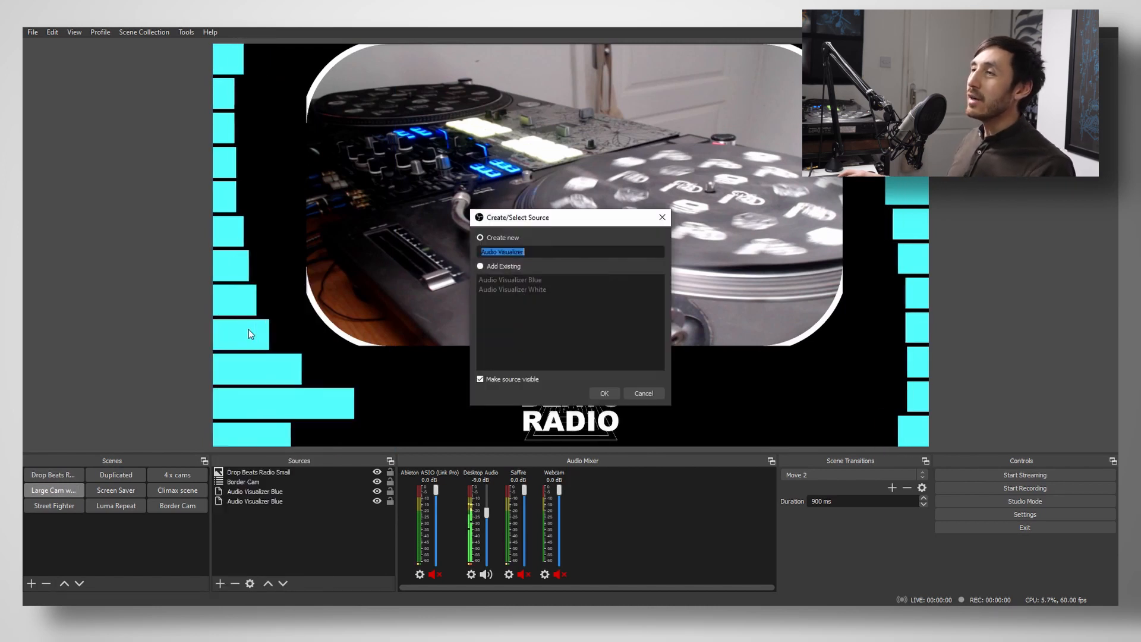
left_click(488, 267)
left_click(516, 280)
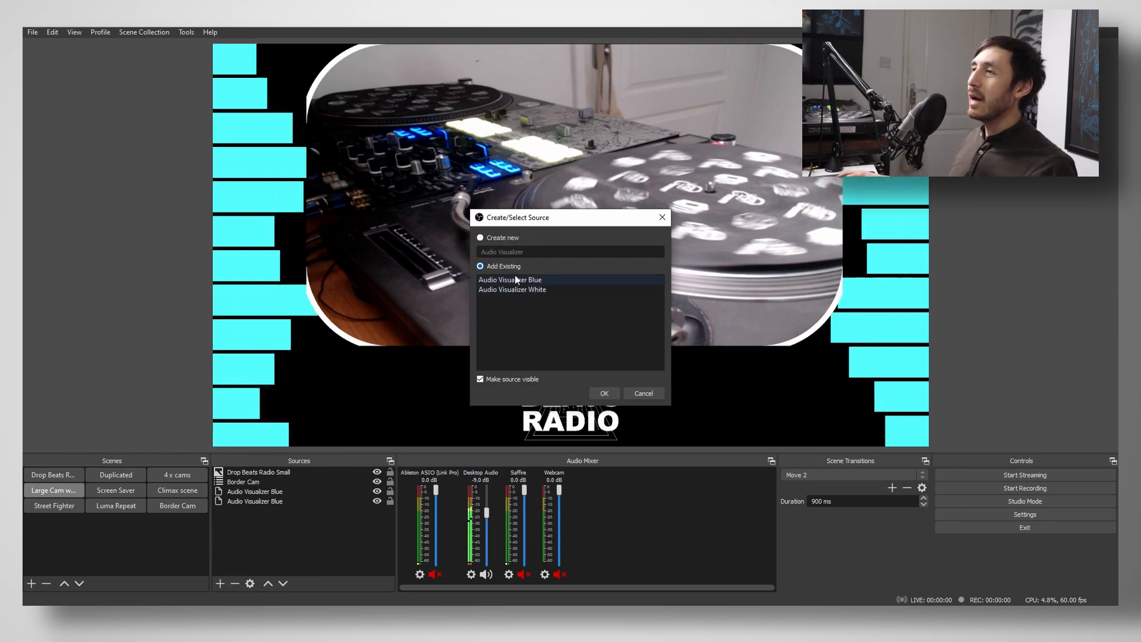
left_click(515, 289)
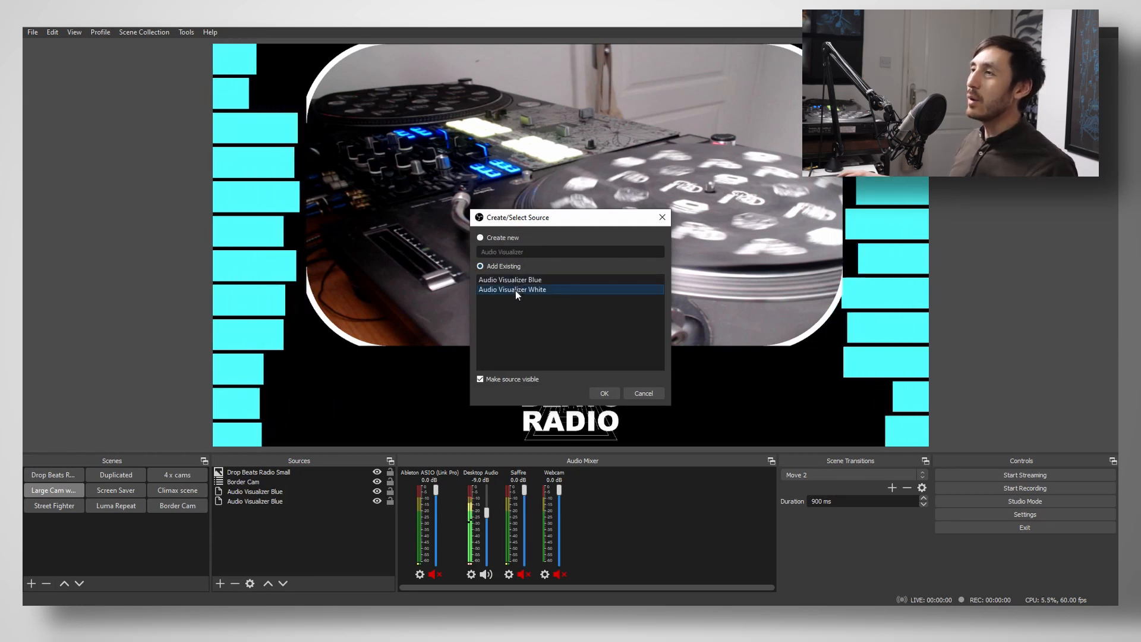
left_click(604, 393)
Move the white audio visualizer so it sits centred along the canvas's lower edge, and open its properties.
left_click_drag(265, 67, 652, 229)
left_click_drag(491, 374, 644, 375)
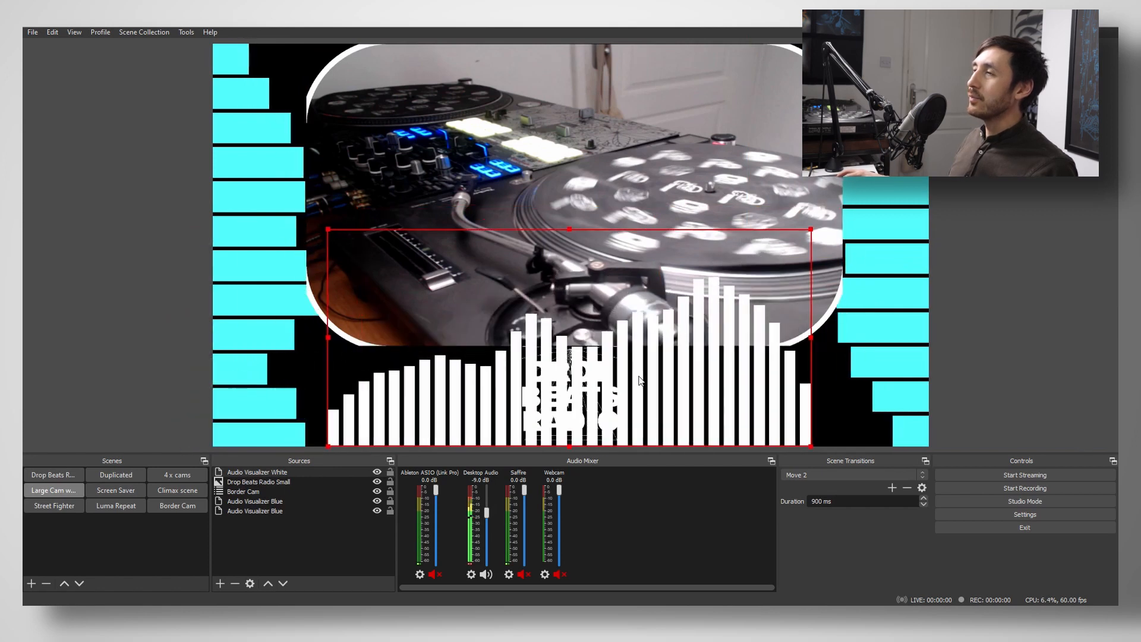
left_click(249, 584)
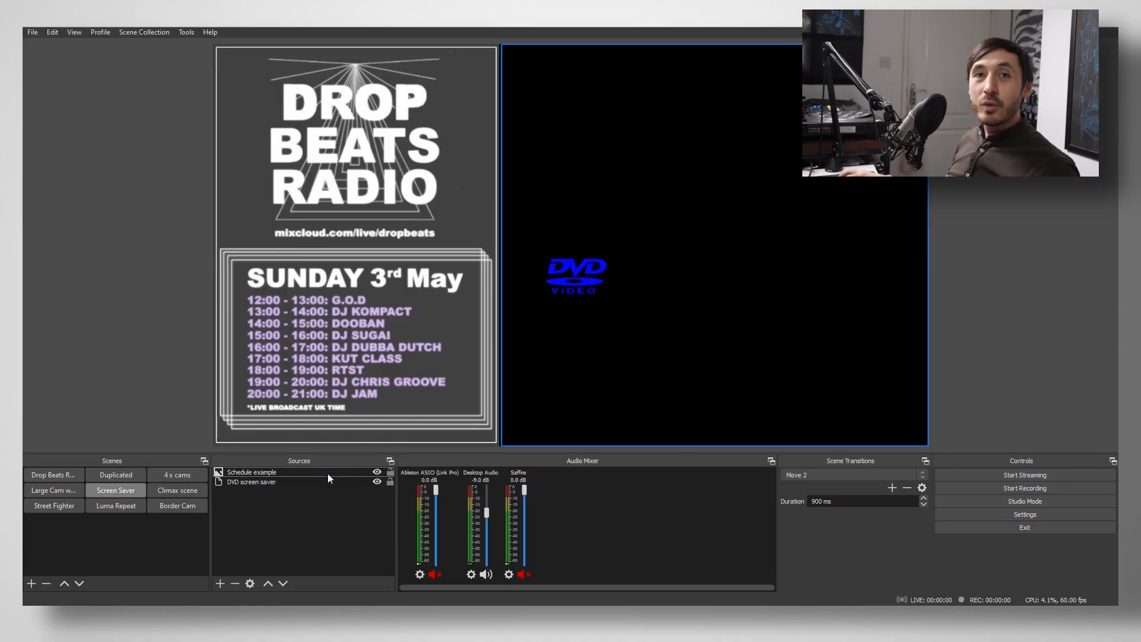
Remove the existing DVD screen saver source from the Screen Saver scene.
left_click(219, 584)
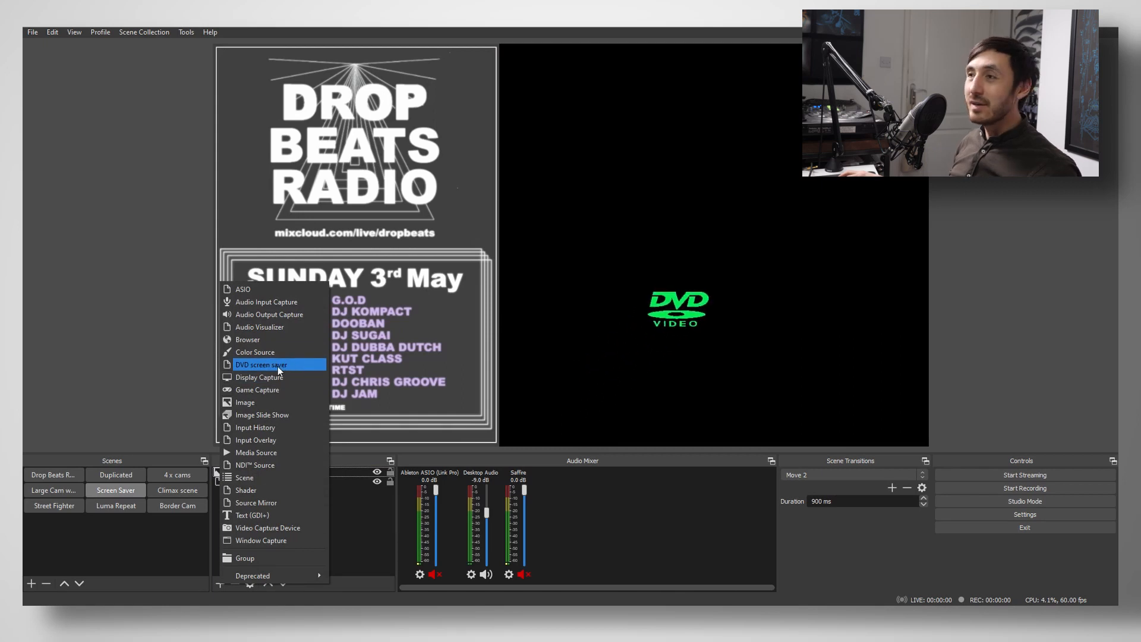
left_click(673, 390)
left_click(236, 584)
left_click(611, 326)
Create a new DVD screen saver source with the default name in the Screen Saver scene.
left_click(219, 584)
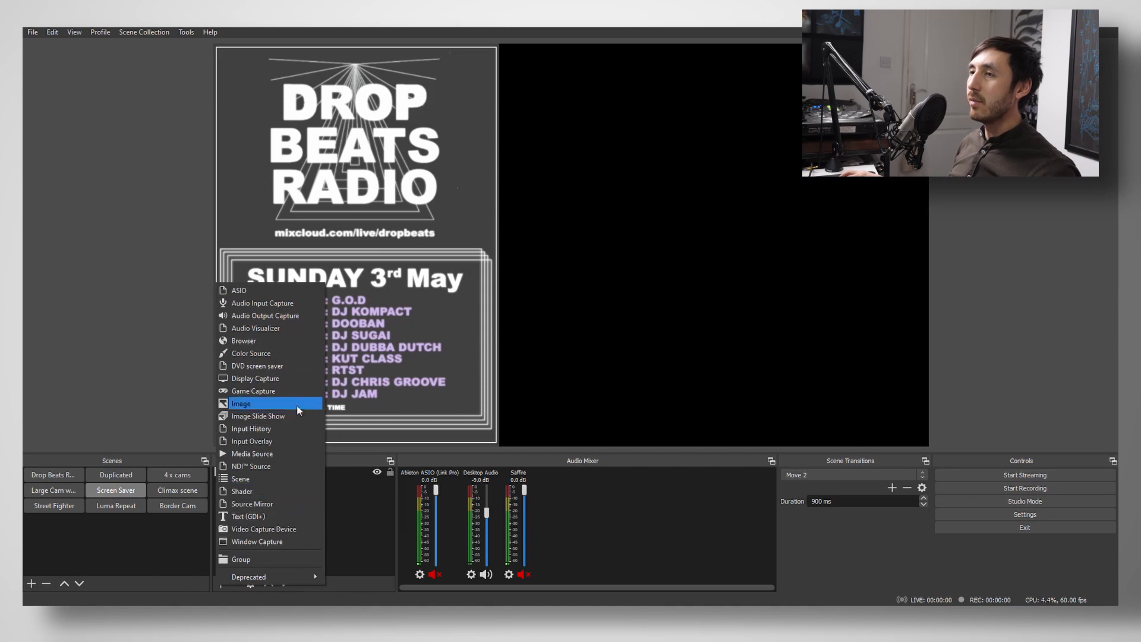
left_click(276, 366)
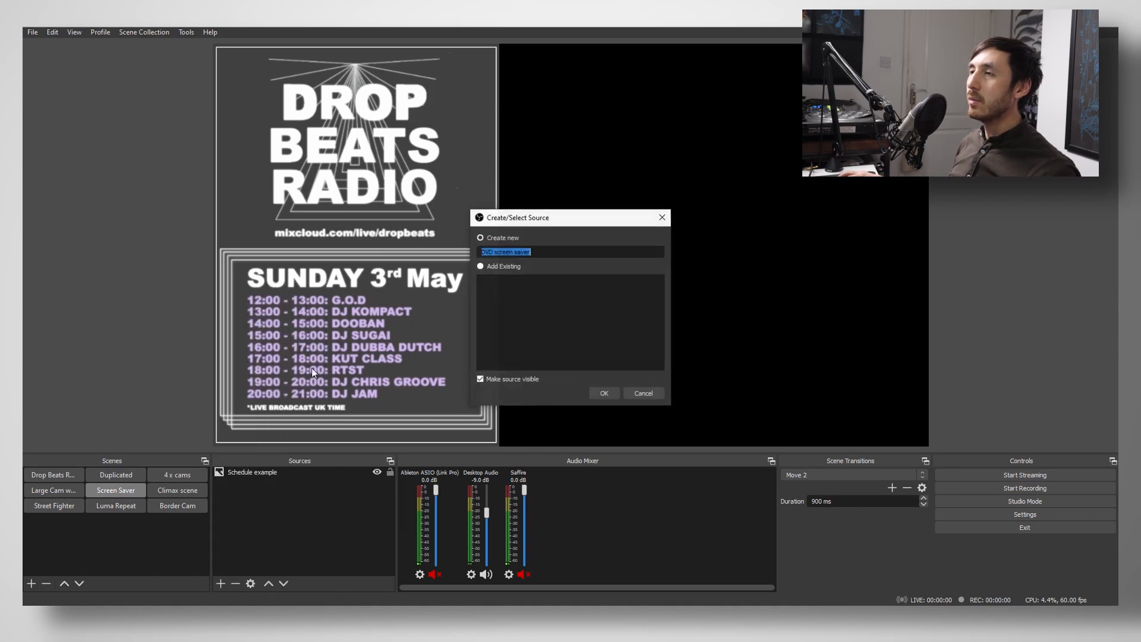
left_click(602, 393)
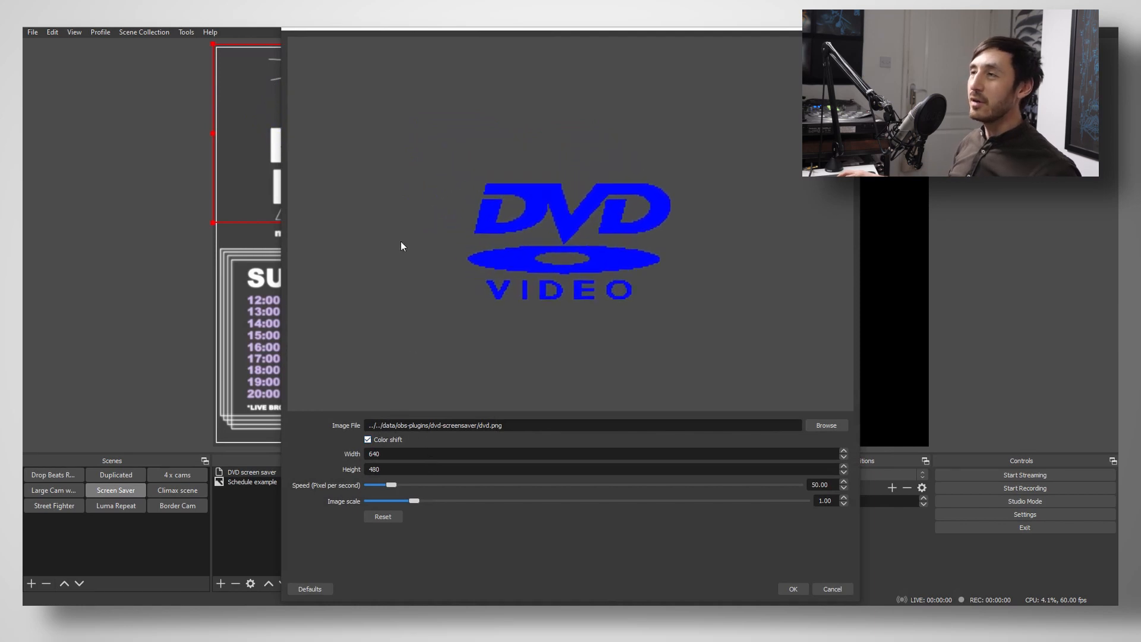
Set the DVD screen saver's image scale to 0.35 and its speed to about 62.85 pixels per second.
mouse_move(391, 485)
left_mouse_down()
mouse_move(435, 485)
mouse_move(379, 502)
left_mouse_up()
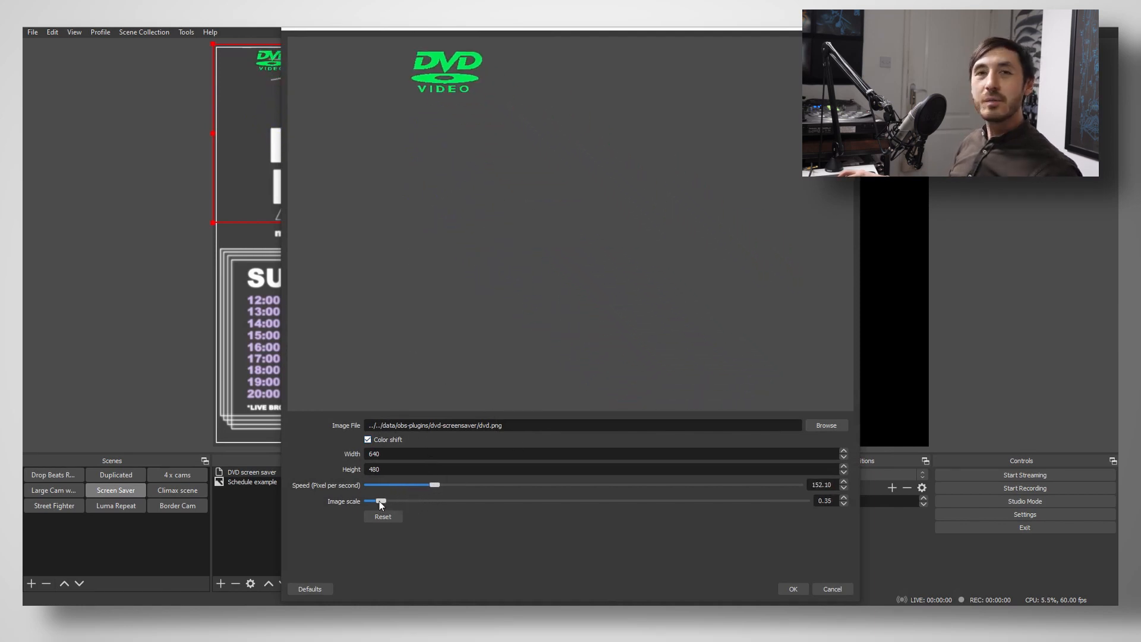
left_click(368, 440)
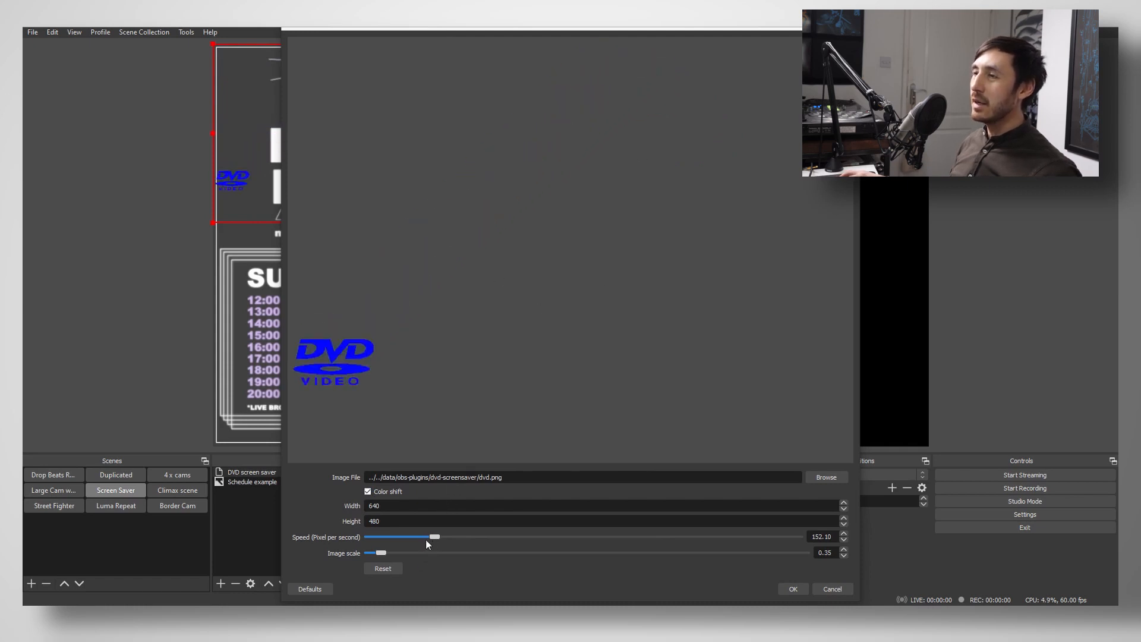
left_click_drag(434, 537, 397, 538)
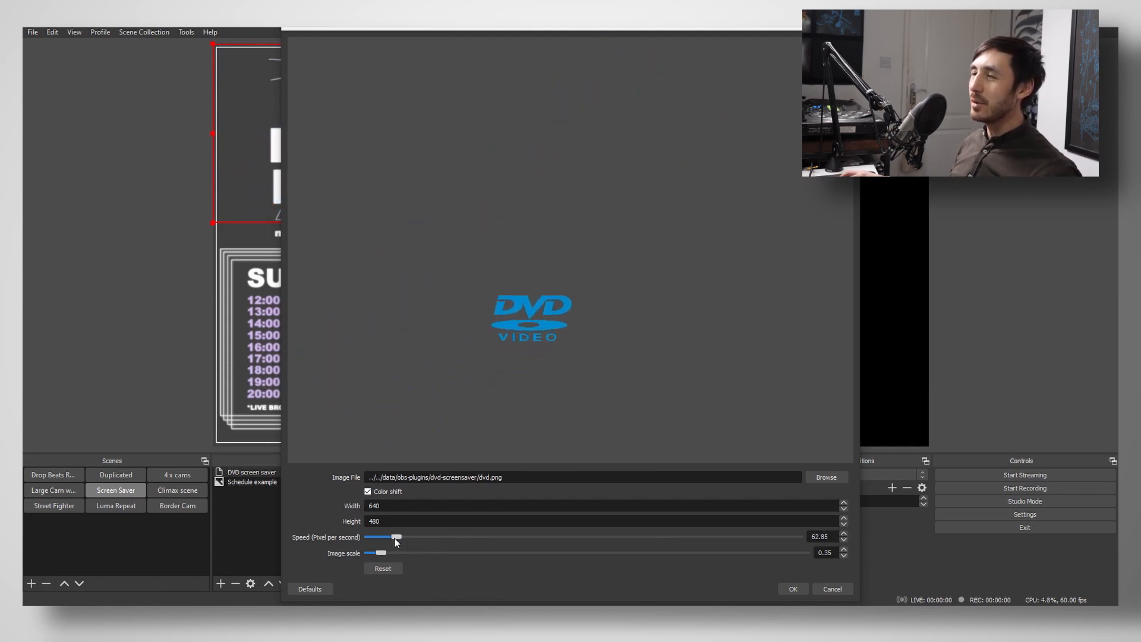
left_click(794, 590)
Place the DVD screen saver beside the schedule image, enlarge it to full canvas height and crop its overhanging side to the canvas edge.
left_click_drag(370, 141, 661, 148)
left_click_drag(740, 223, 864, 452)
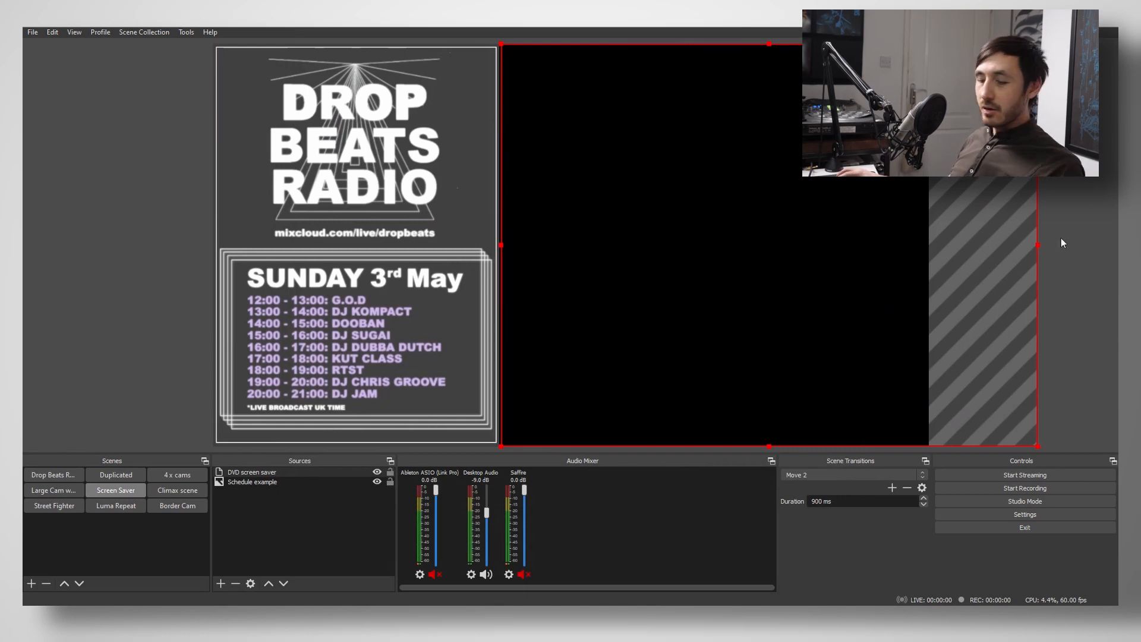
left_click_drag(1038, 244, 929, 243)
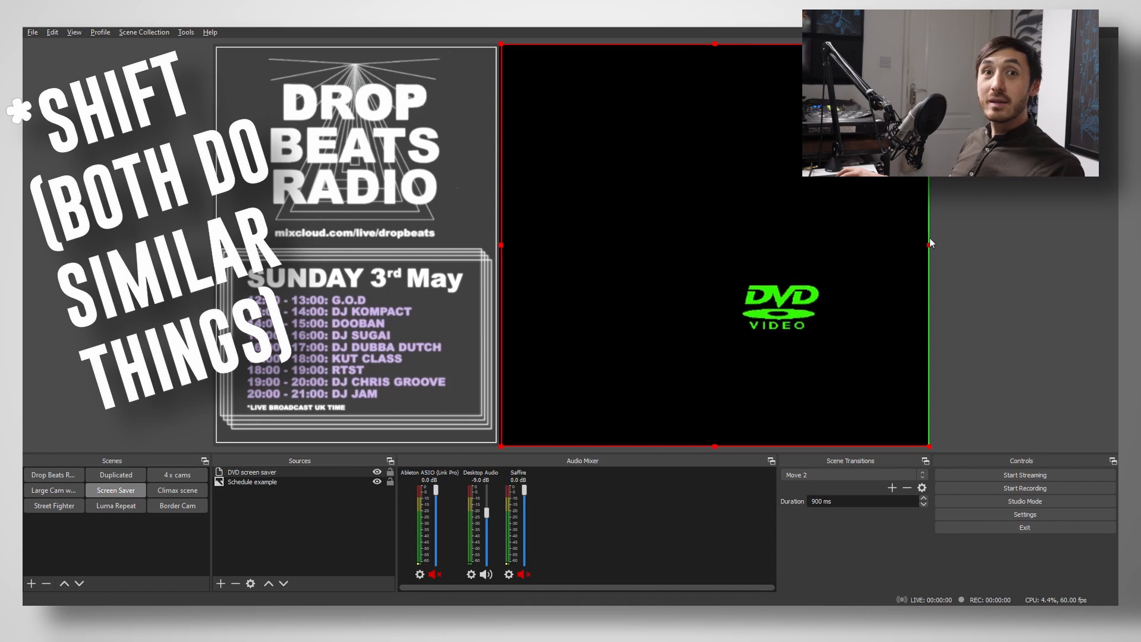
left_click(1022, 263)
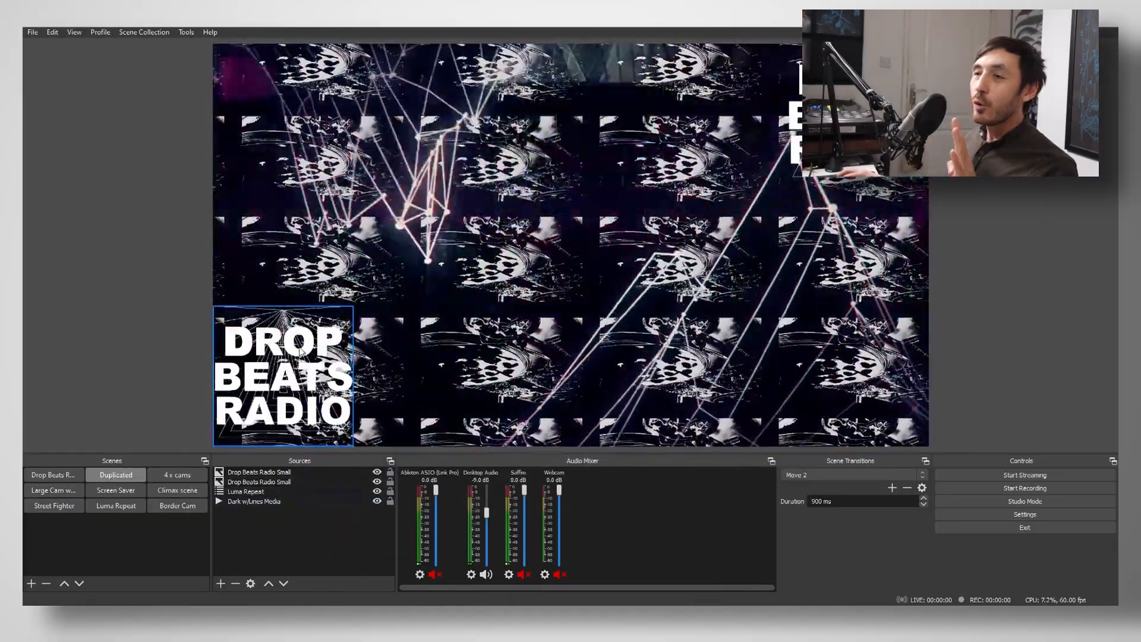
Hide both Drop Beats Radio Small logos and the Dark w/Lines Media in the Duplicated scene, leaving only Luma Repeat visible.
left_click(287, 374)
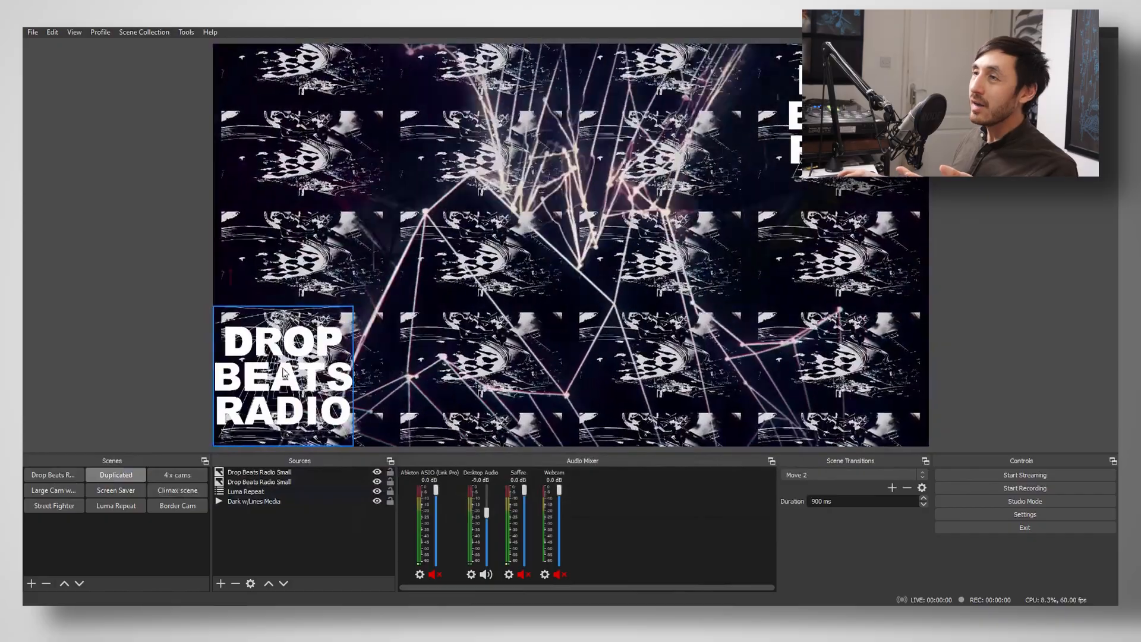
left_click(377, 472)
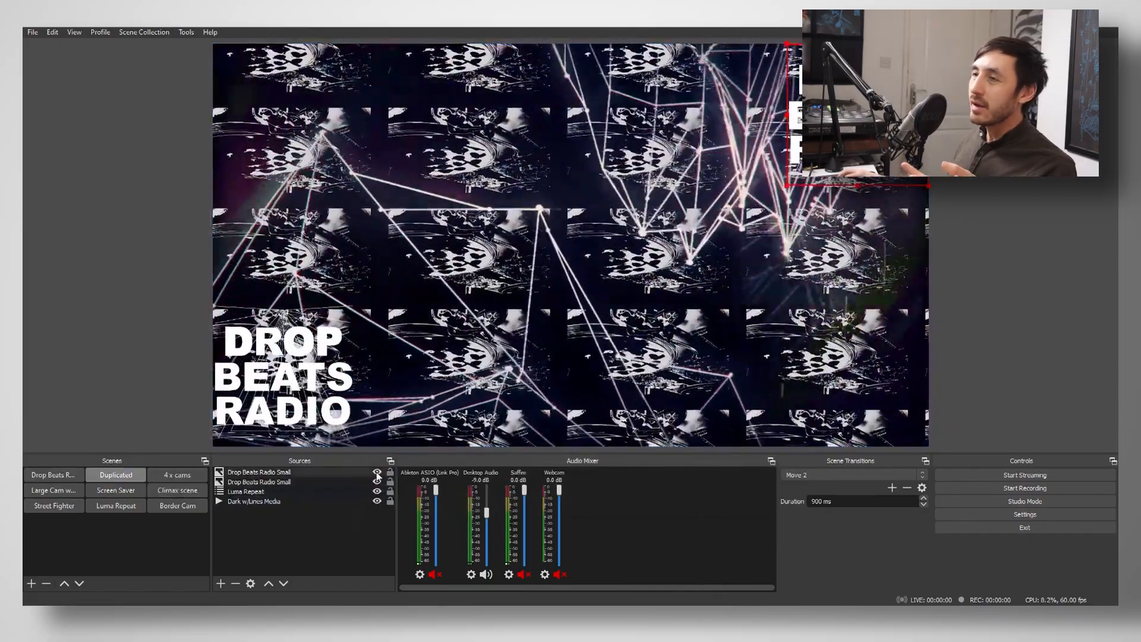
left_click(377, 482)
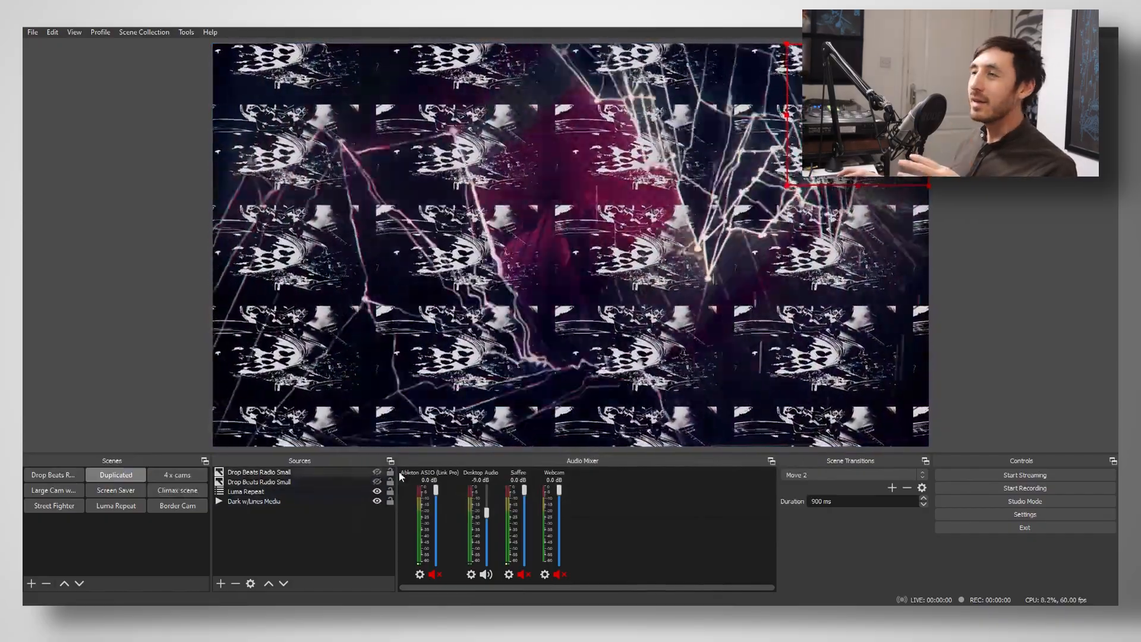
left_click(377, 491)
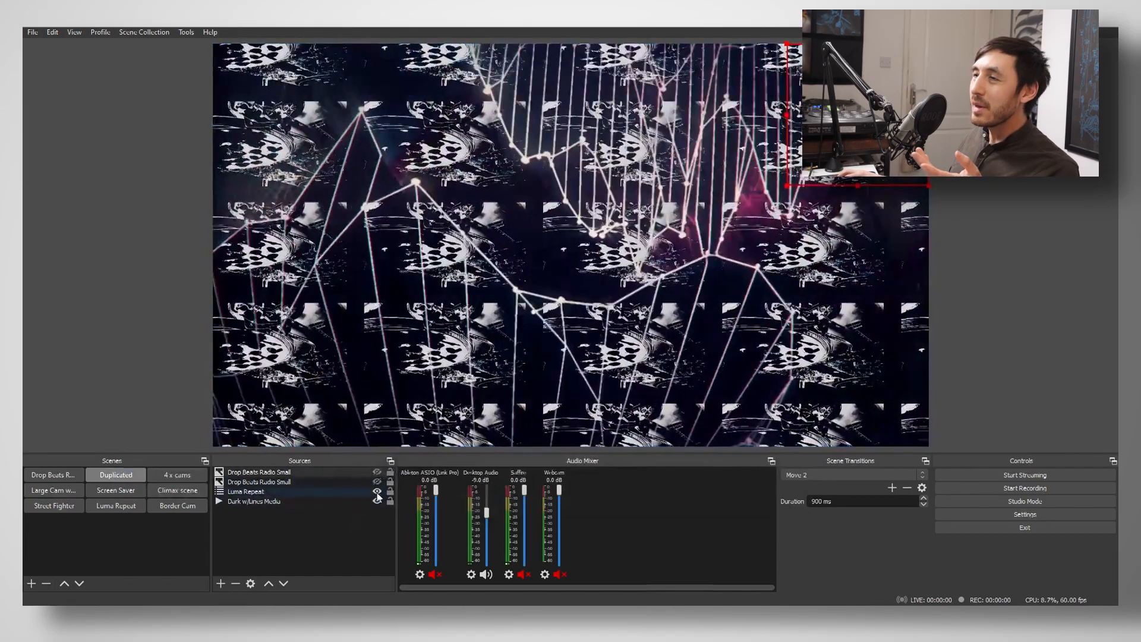
left_click(1048, 213)
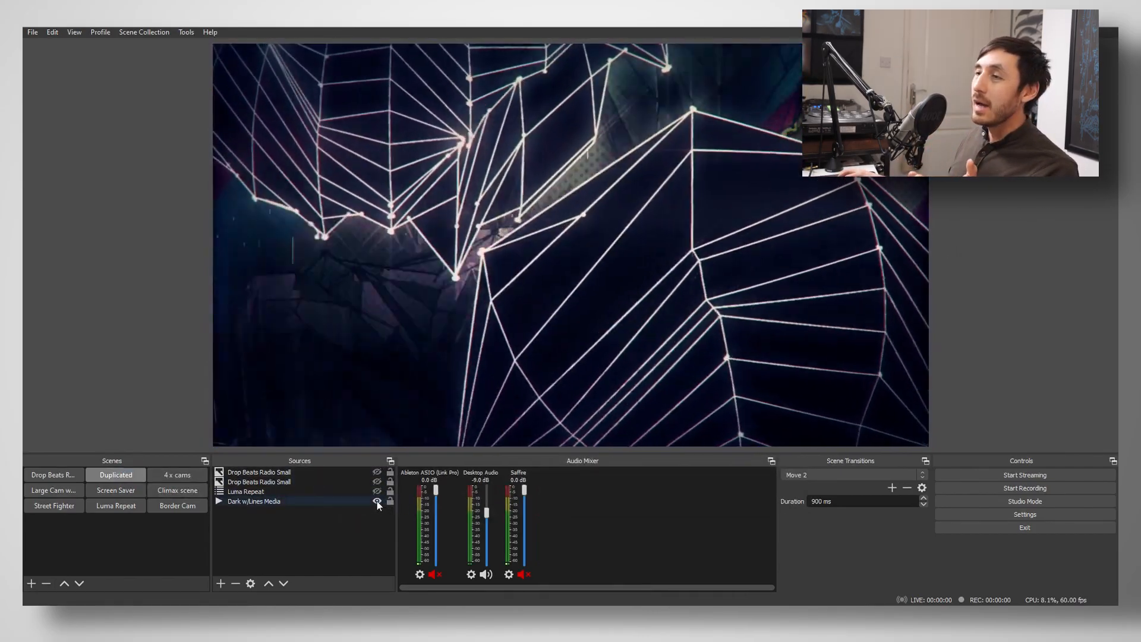
left_click(376, 501)
left_click(377, 491)
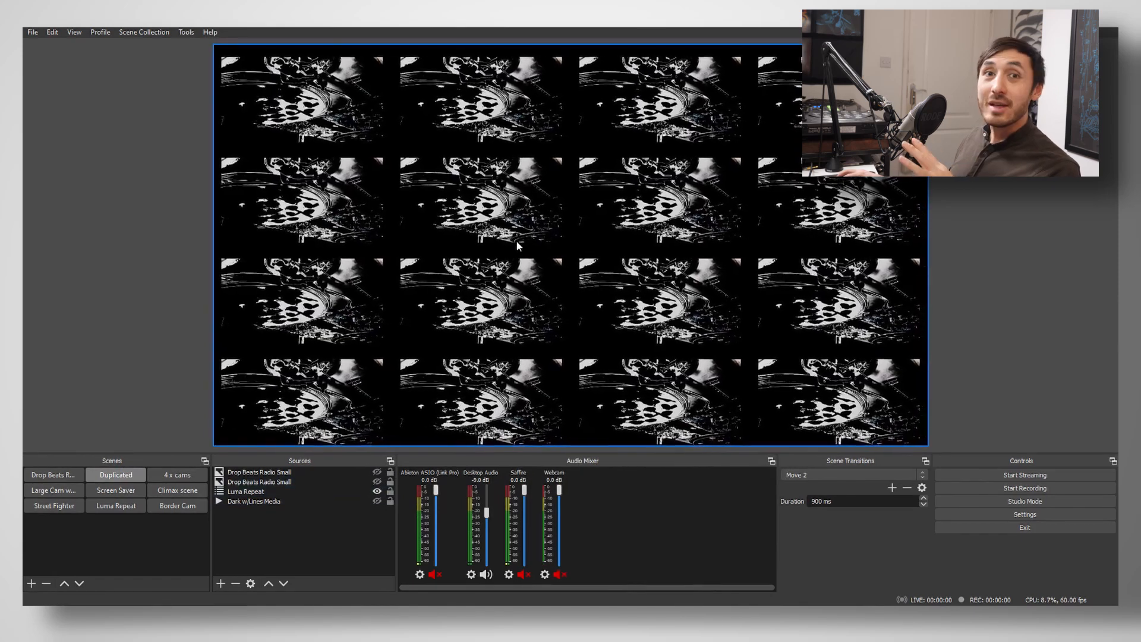
Disable Luma Repeat's Luma Key, Scroll and Color Correction filters, and toggle its User-defined shader off and on again.
left_click(496, 238)
right_click(496, 237)
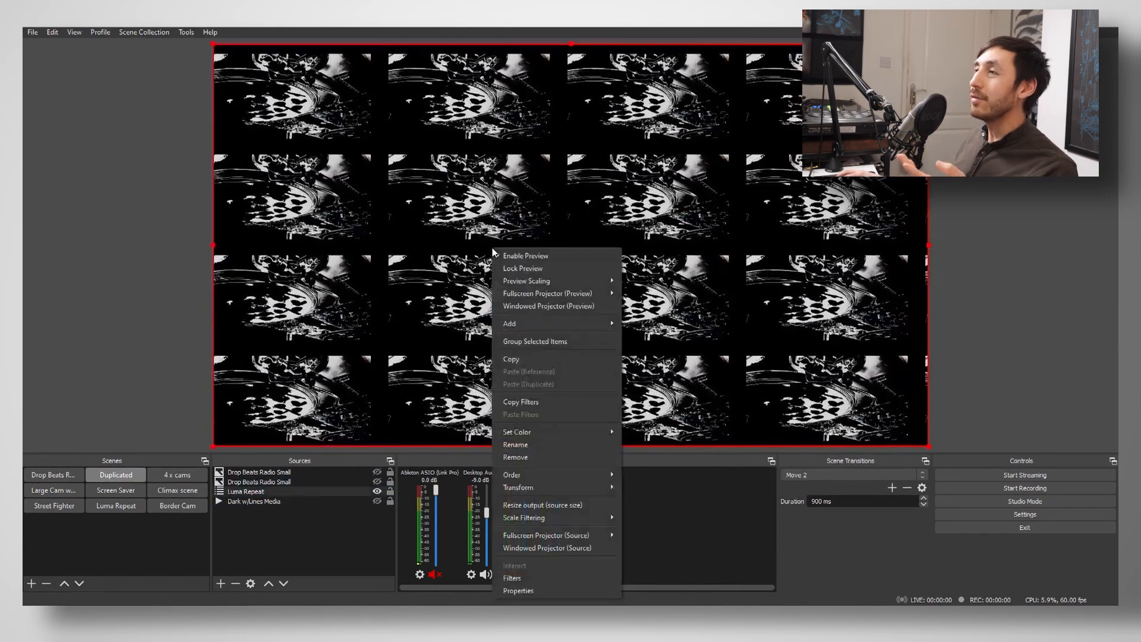
left_click(515, 578)
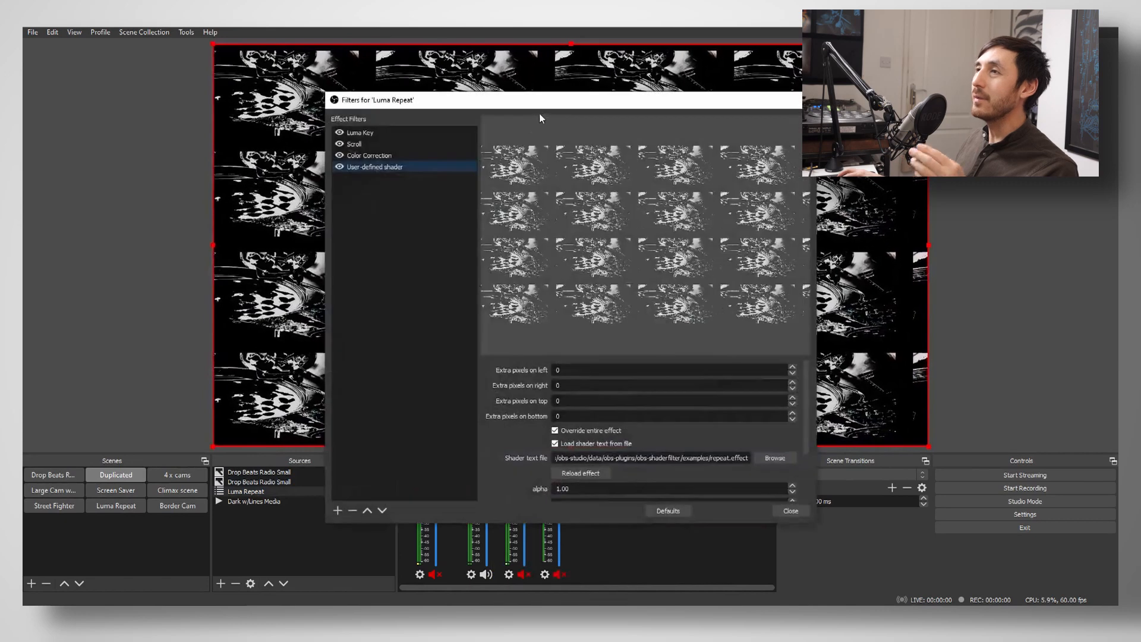
left_click(340, 133)
left_click(339, 145)
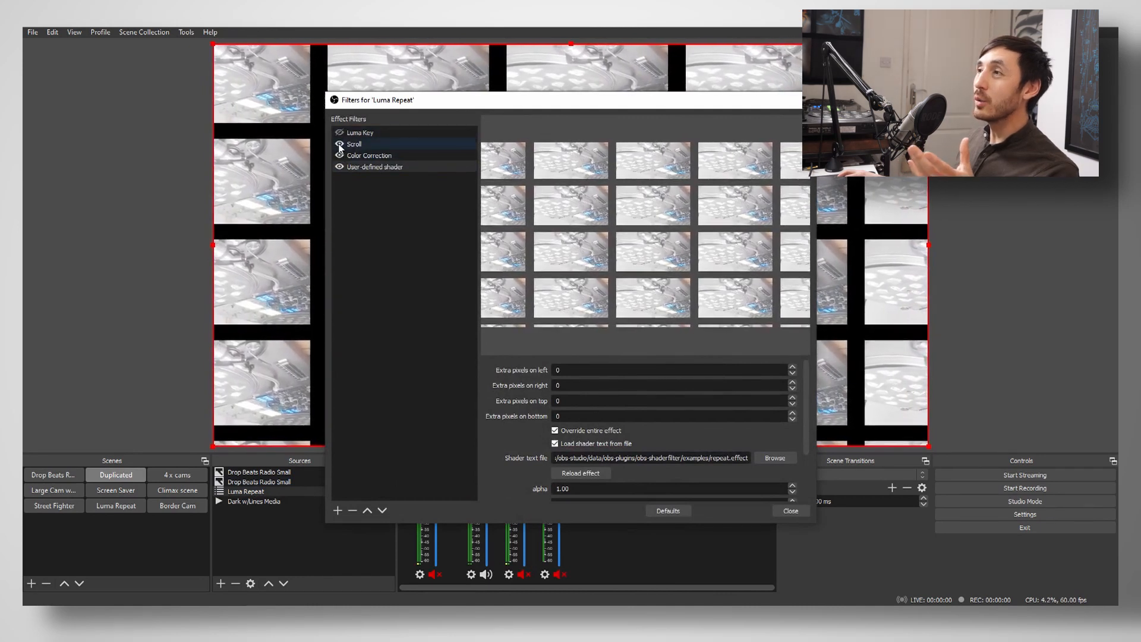
left_click(340, 144)
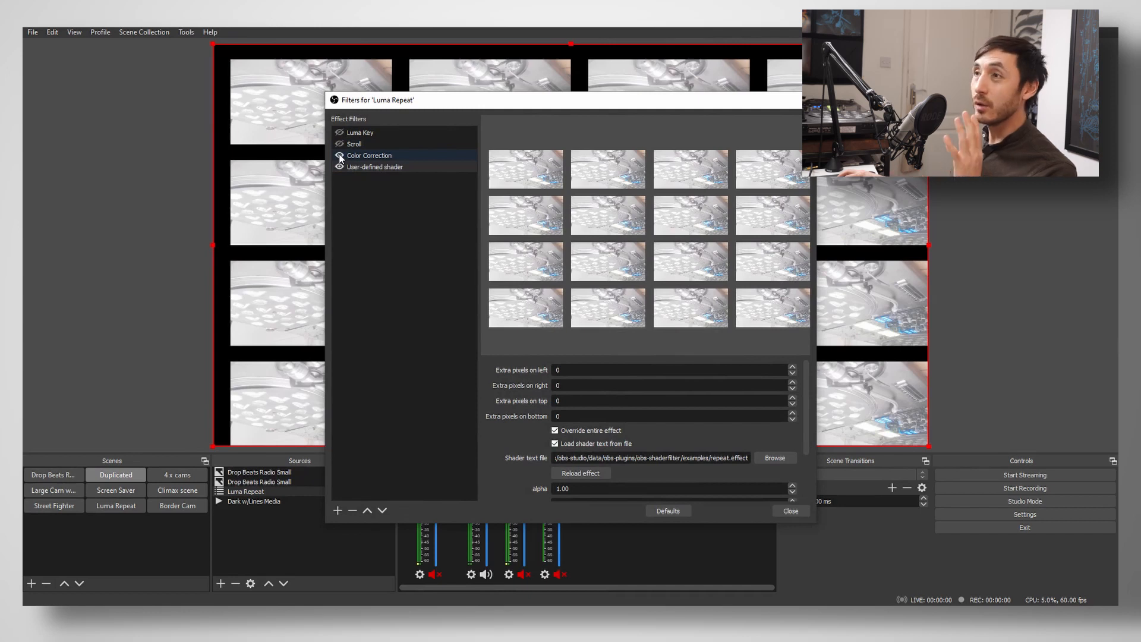
left_click(340, 156)
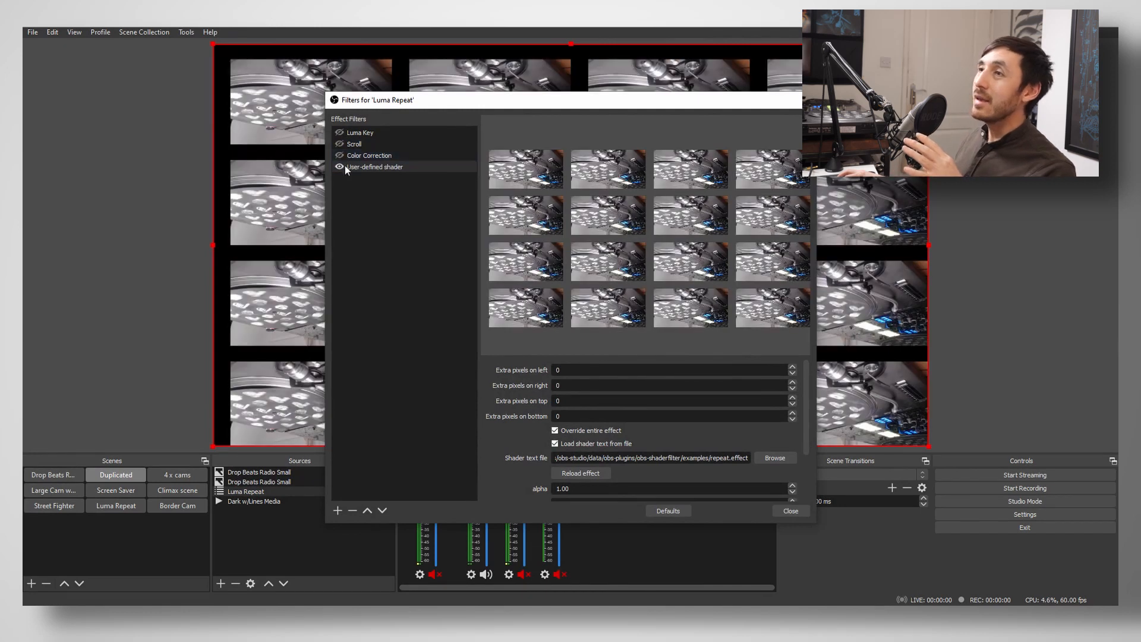
left_click(340, 167)
left_click(340, 167)
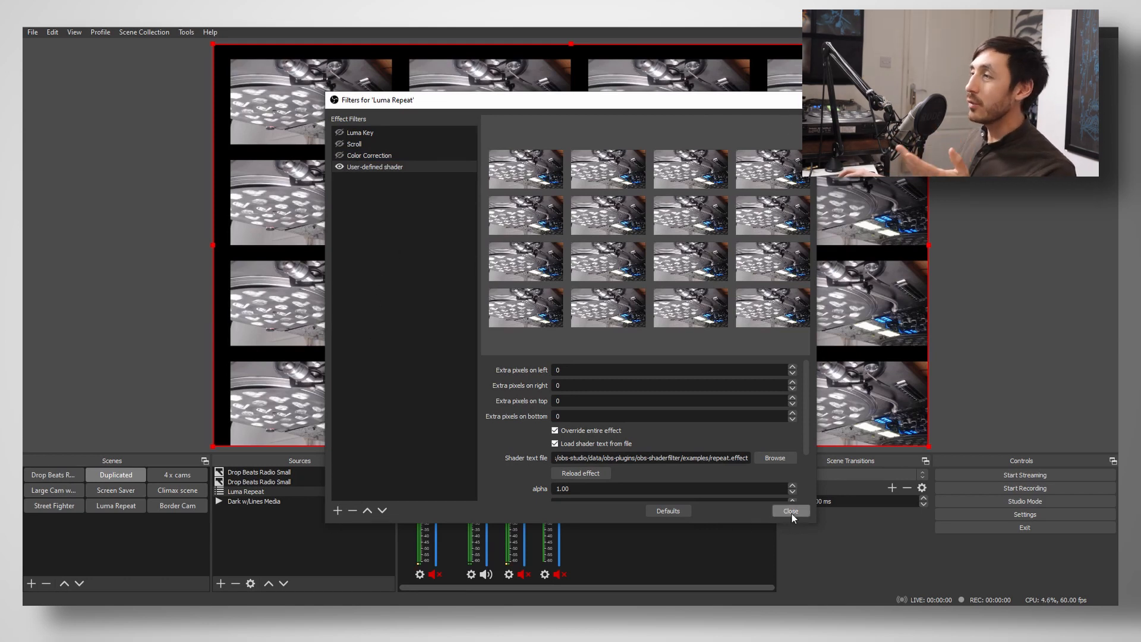
Add another User-defined shader filter with the default name to the Luma Repeat source.
left_click(336, 512)
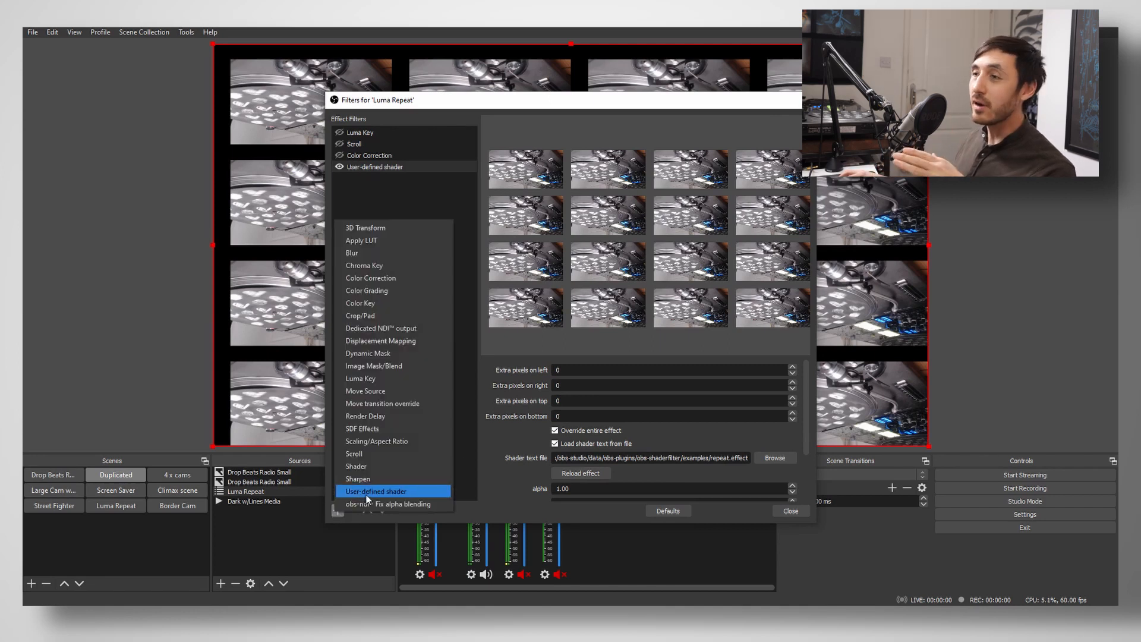
left_click(363, 493)
left_click(548, 333)
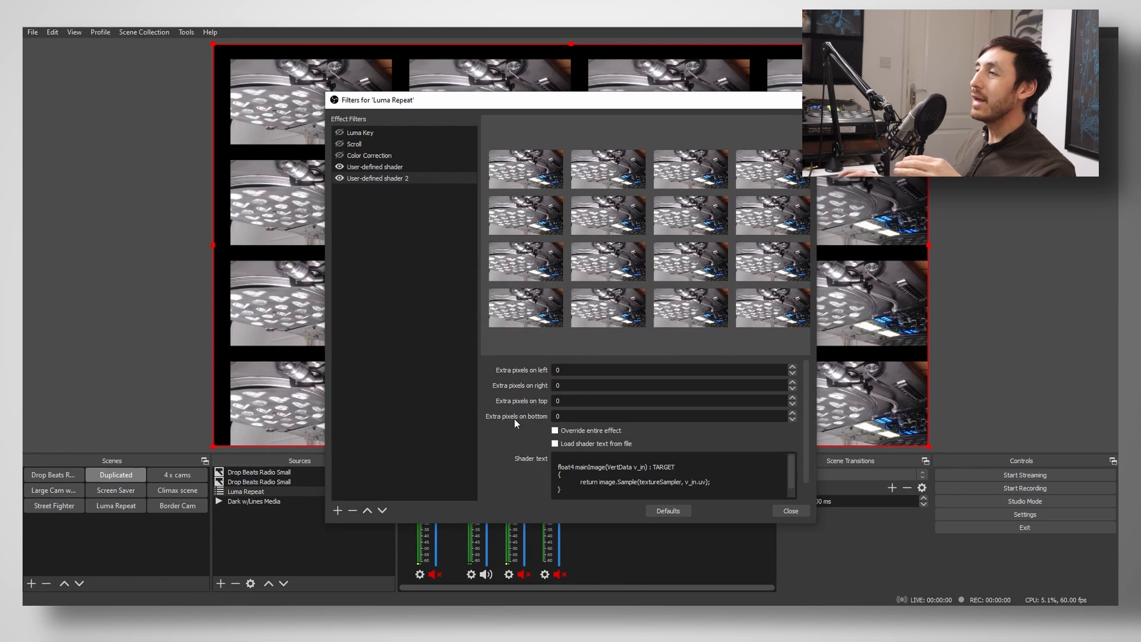
scroll(517, 427, "down", 1)
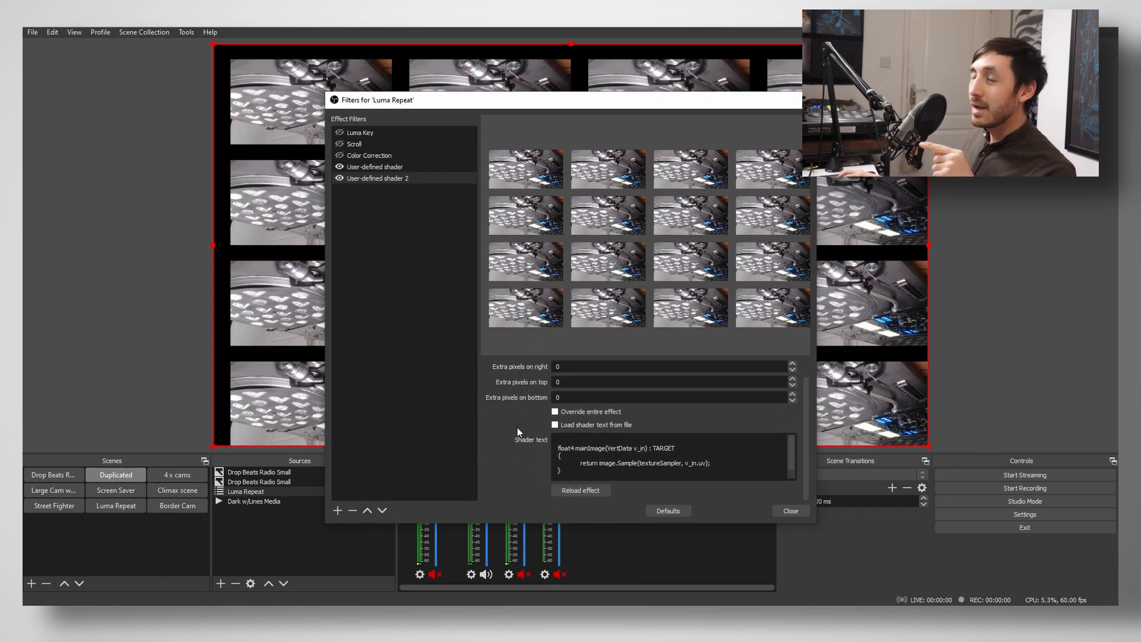
Load rotatoe.effect from file into the second User-defined shader with Override entire effect enabled, and toggle that filter off and on again.
left_click(556, 425)
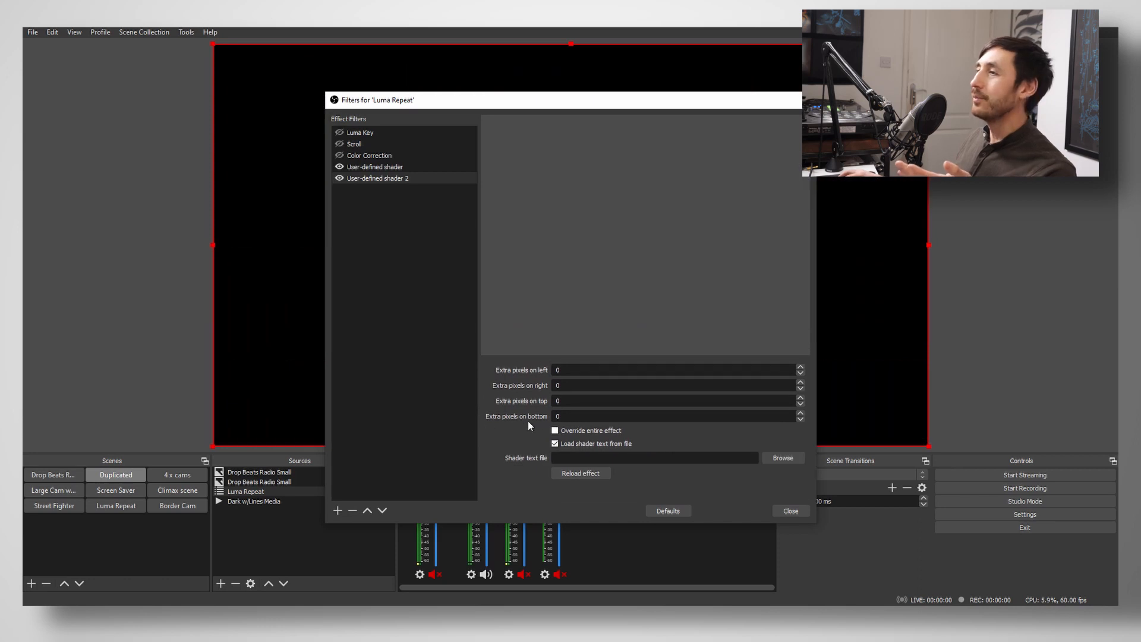
left_click(779, 458)
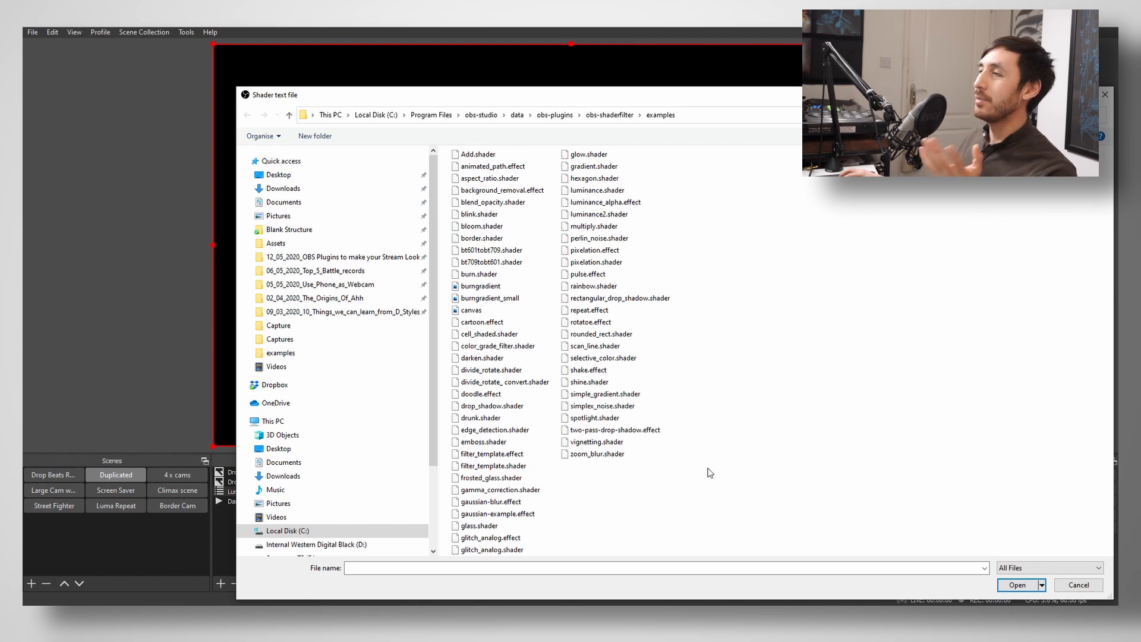
left_click(1077, 585)
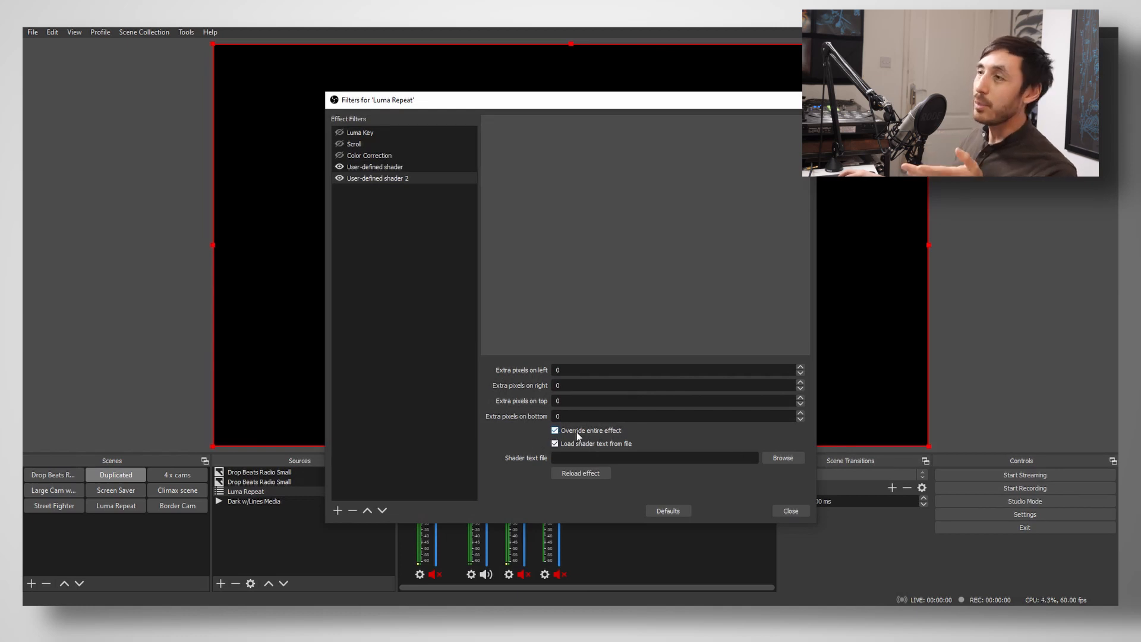
left_click(784, 459)
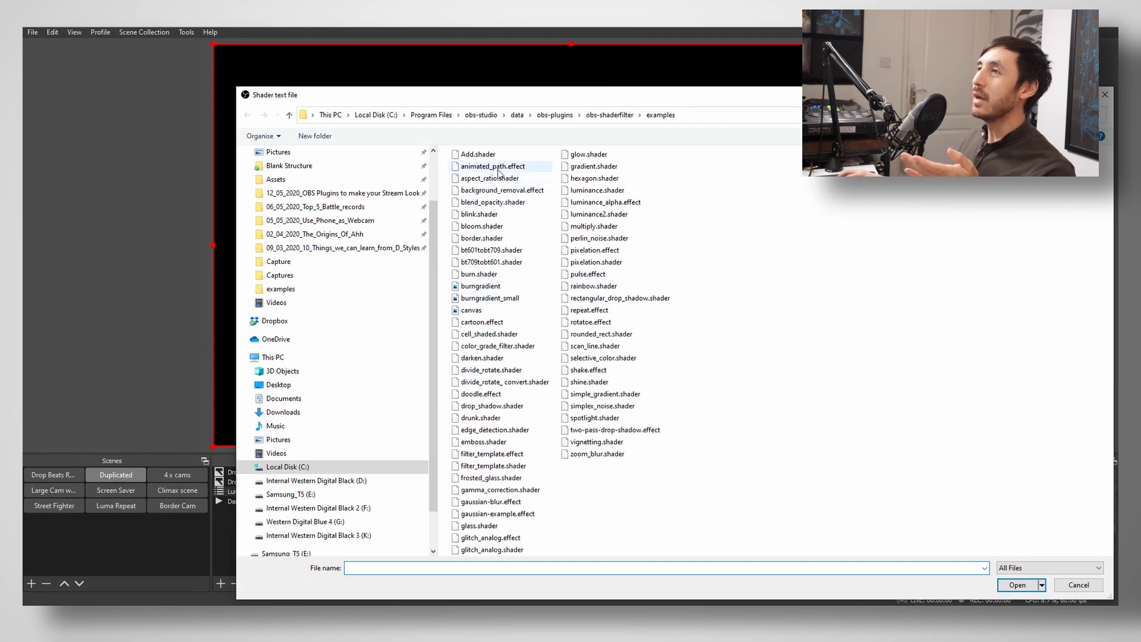
left_click(591, 321)
left_click(1018, 586)
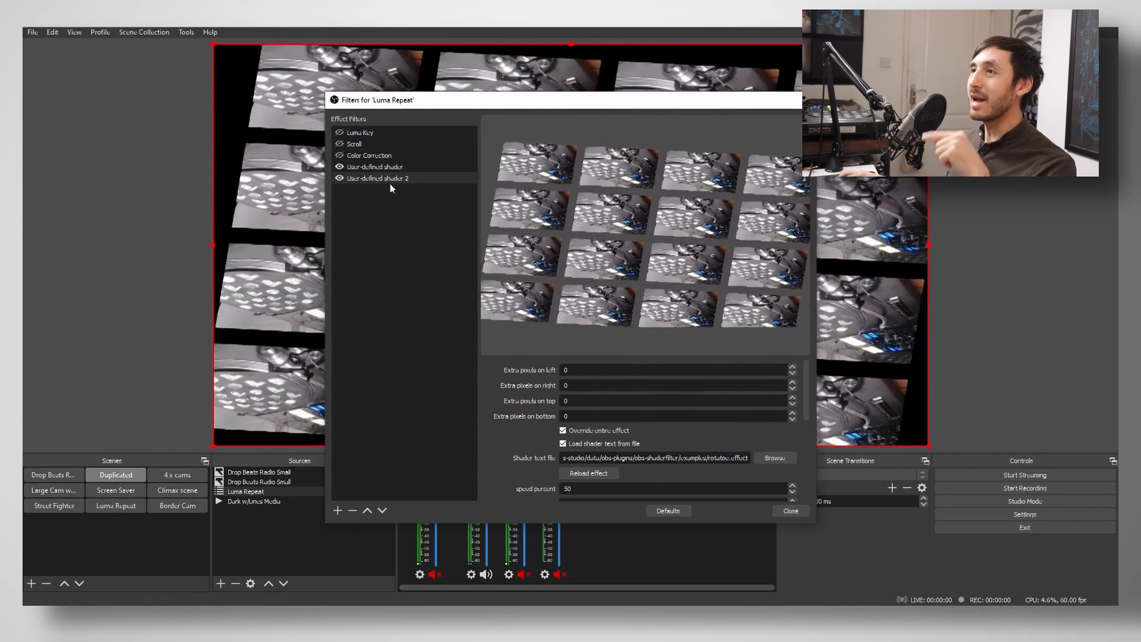
left_click(340, 178)
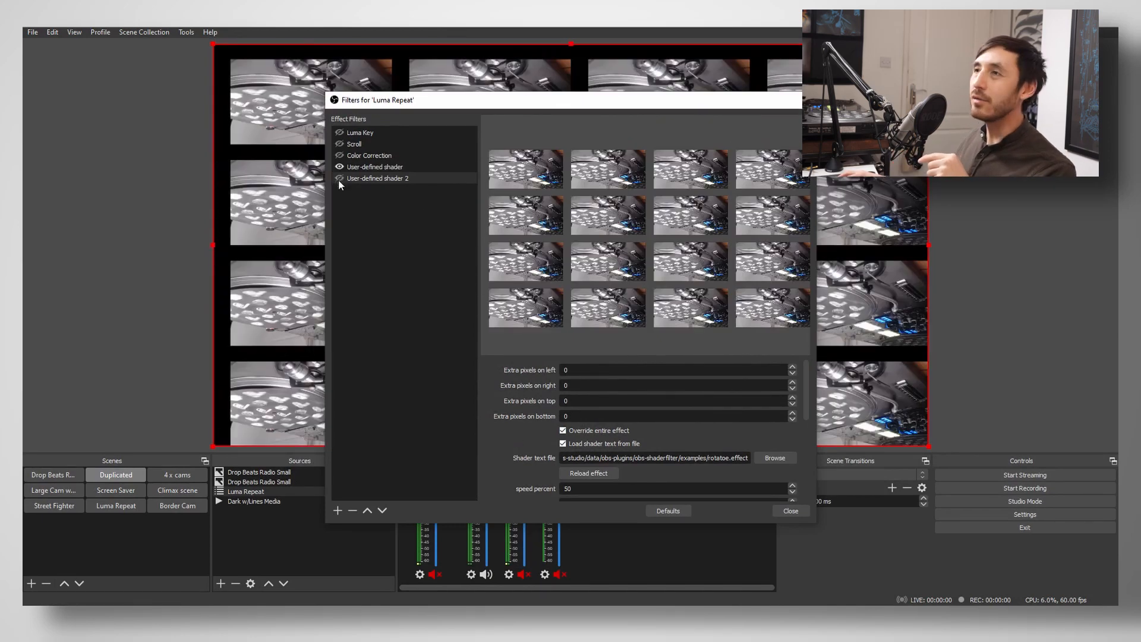
left_click(339, 178)
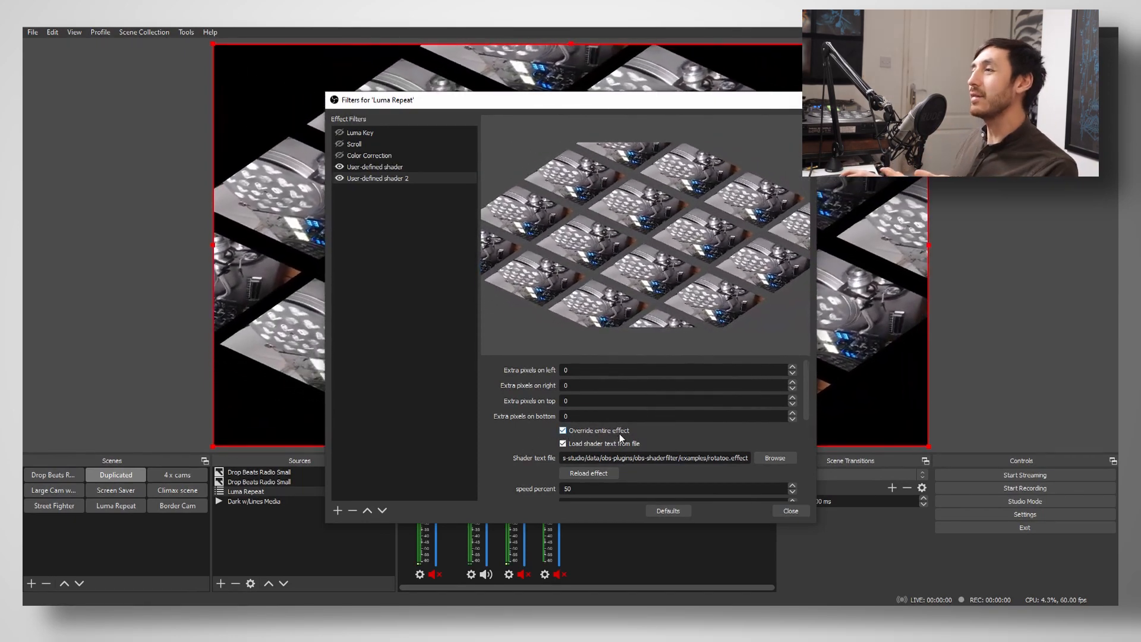
Set the rotation shader's Axis Z to 0.98 and review its remaining parameters and notes.
left_click(773, 458)
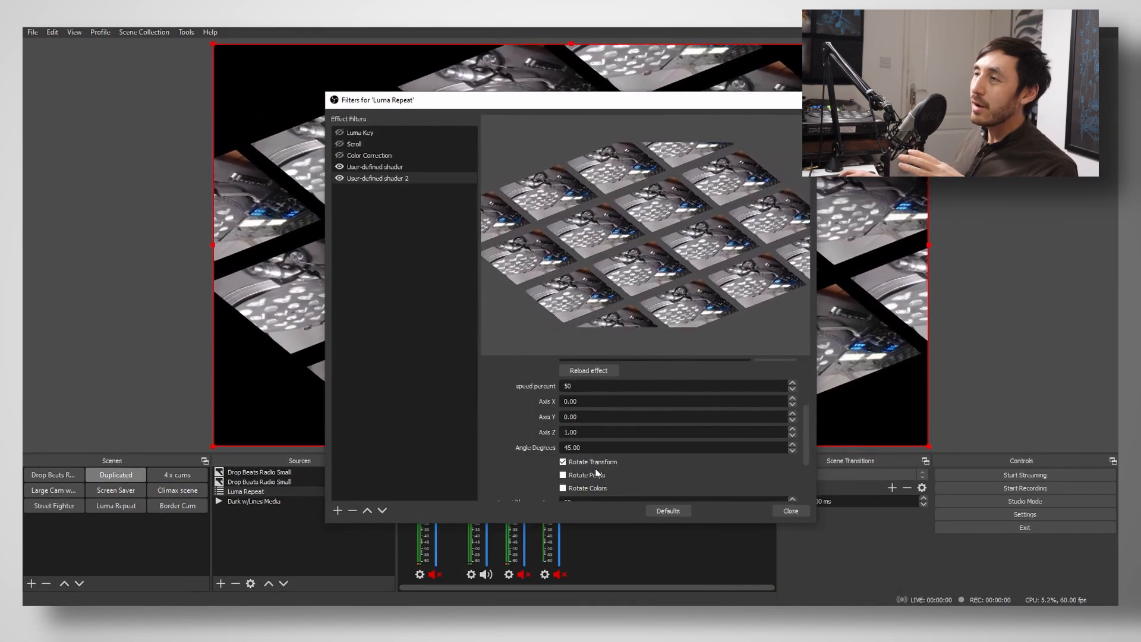
double_click(598, 437)
scroll(598, 437, "down", 1)
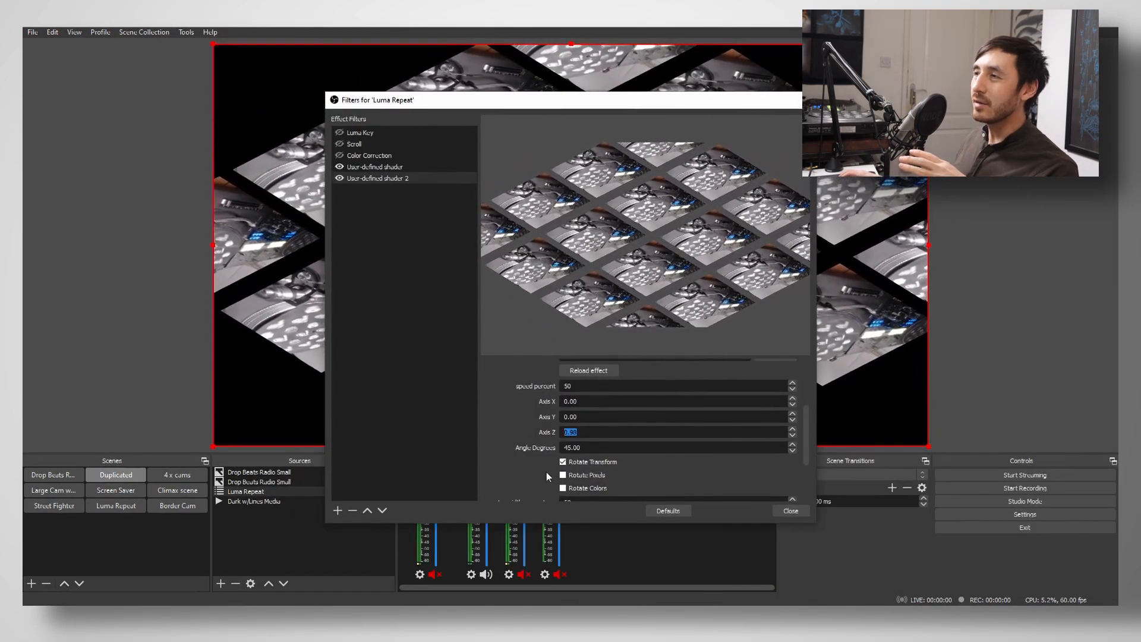
left_click(503, 431)
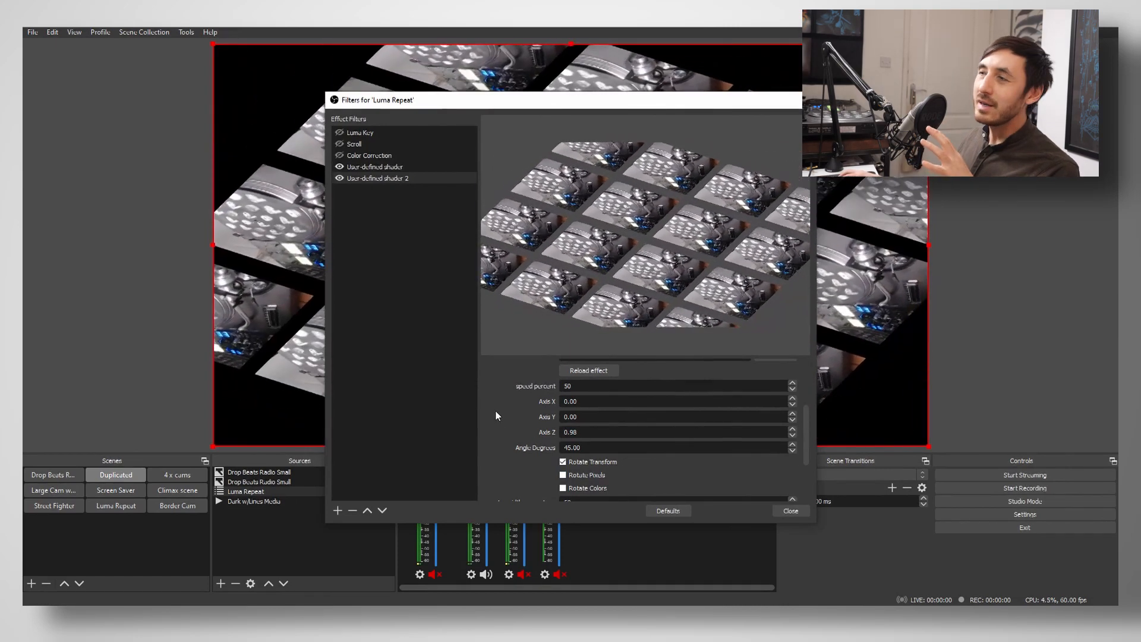
scroll(497, 415, "down", 2)
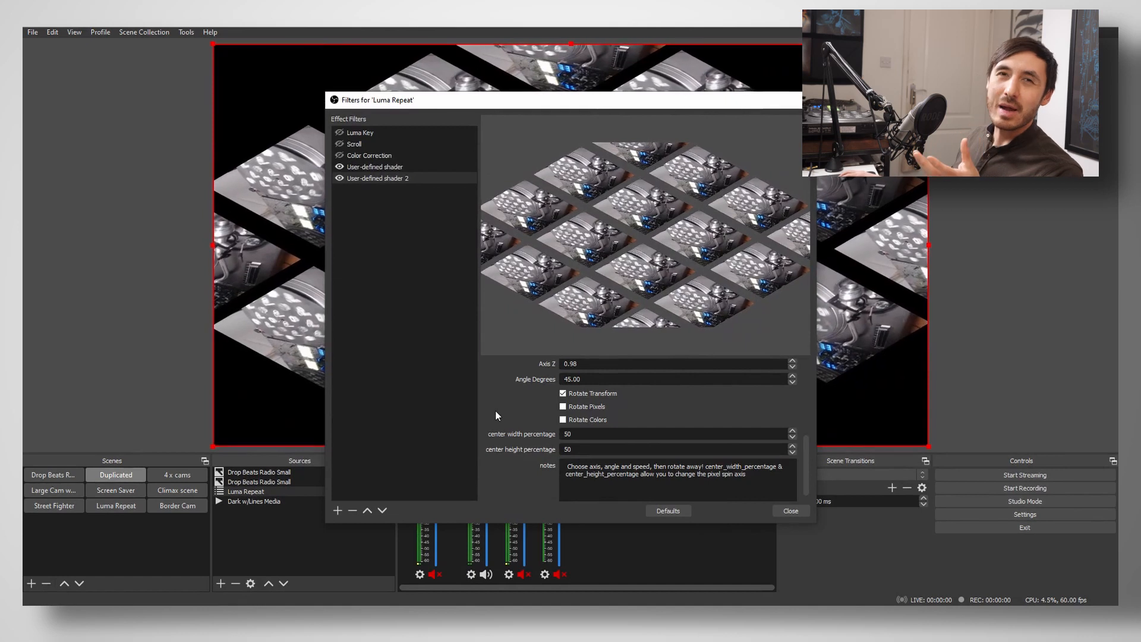
scroll(497, 408, "down", 1)
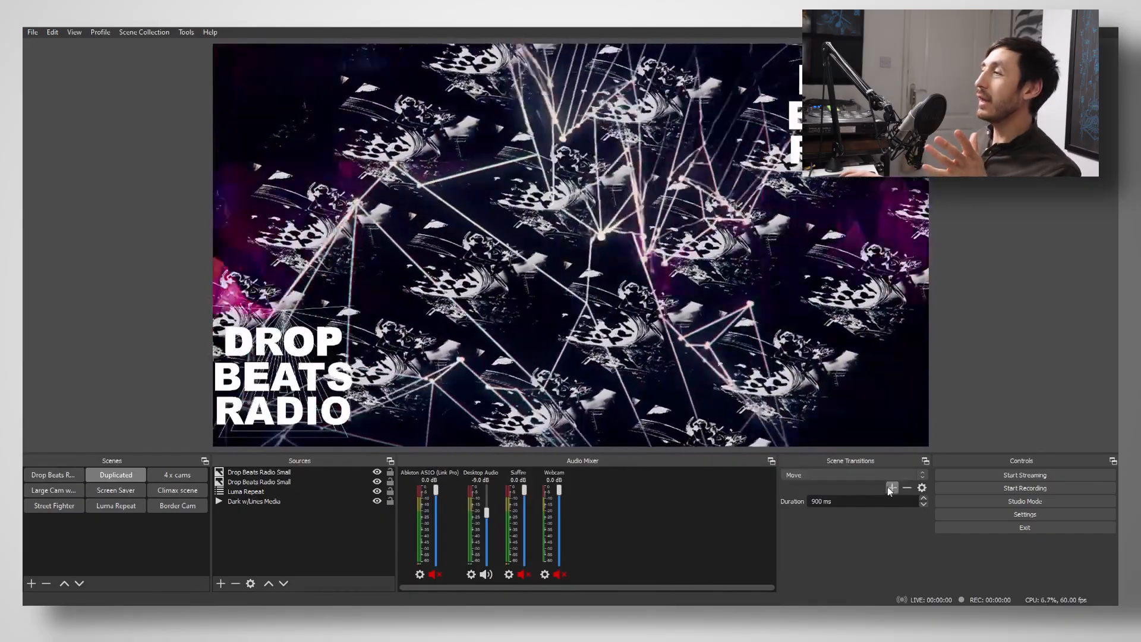
Add another Move transition with the default name and look through its matched, appearing and disappearing item properties.
left_click(893, 488)
left_click(912, 497)
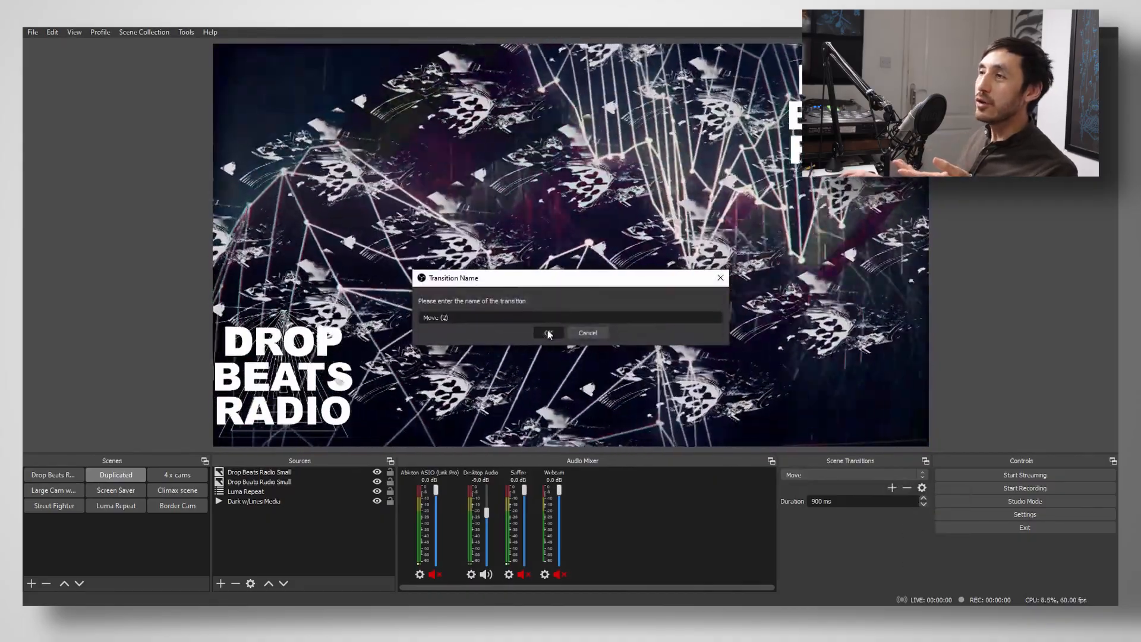
left_click(547, 333)
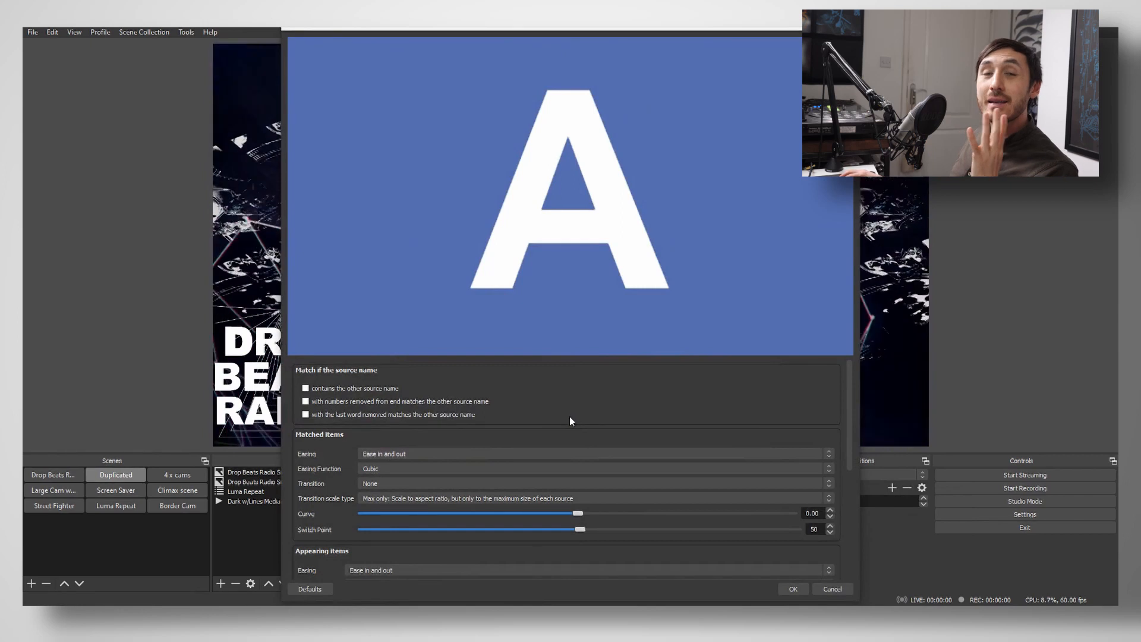
scroll(571, 422, "down", 5)
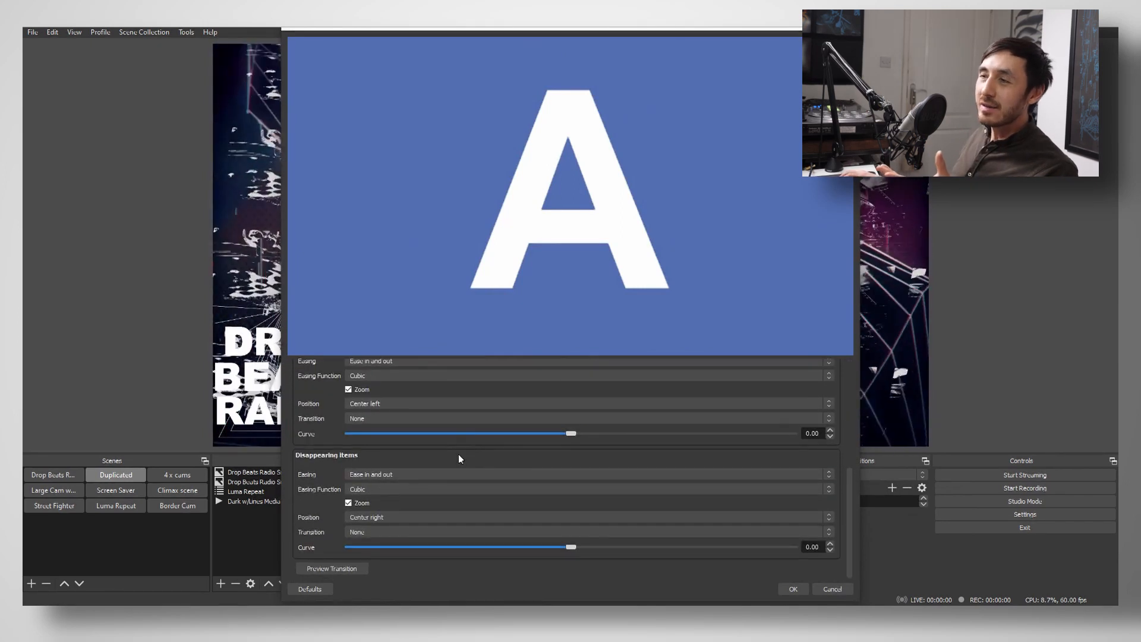
scroll(461, 453, "up", 5)
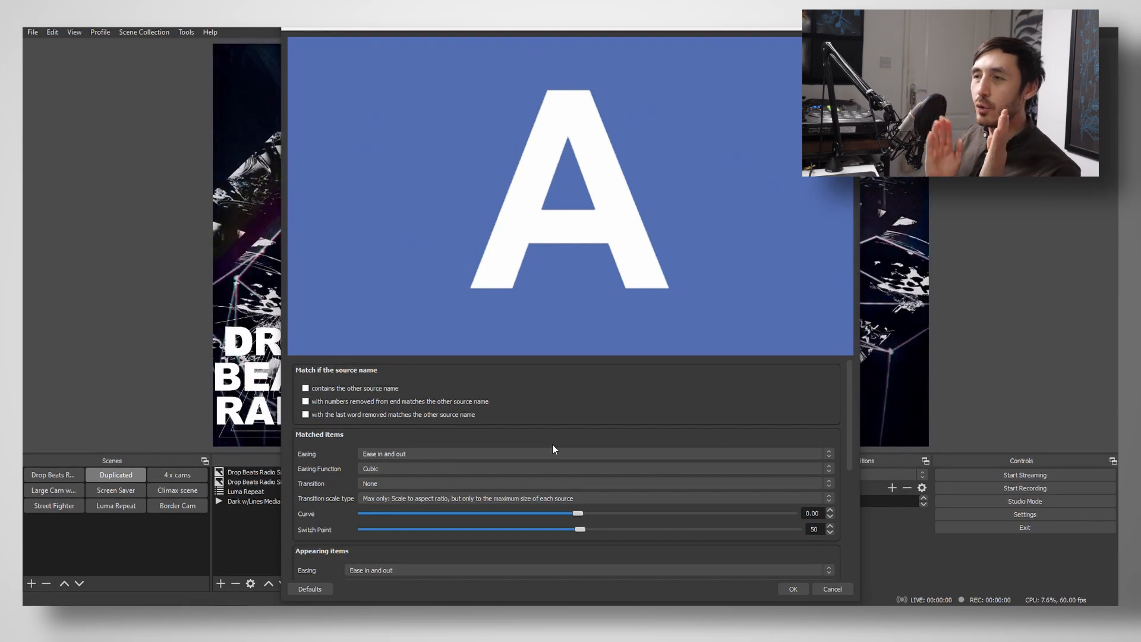
Set the easing of matched, appearing and disappearing items to No easing and preview the transition.
left_click(461, 454)
left_click(437, 463)
scroll(434, 511, "down", 4)
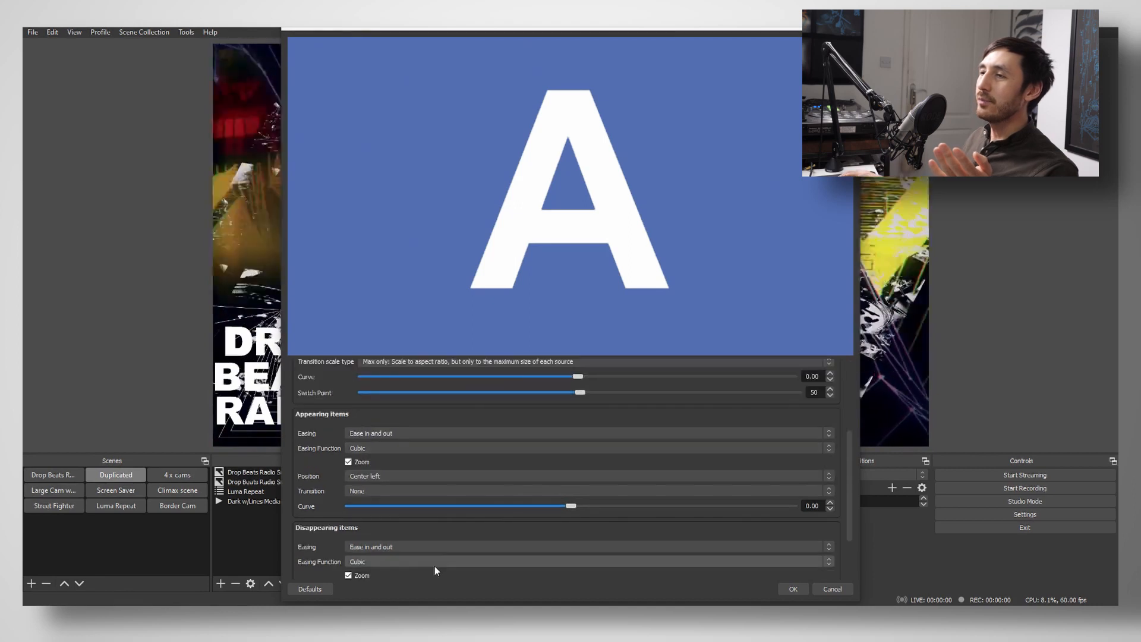
left_click(390, 433)
left_click(385, 442)
scroll(412, 511, "down", 3)
left_click(376, 480)
left_click(380, 488)
left_click(348, 572)
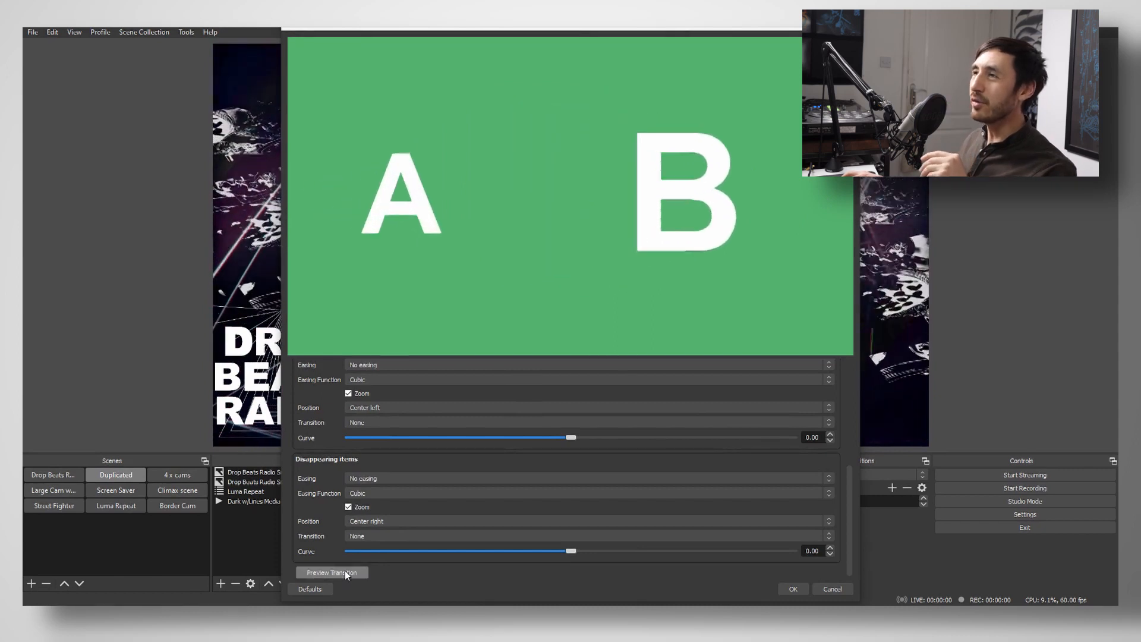
left_click(346, 573)
Set the easing of disappearing and matched items to Ease in and out and of appearing items to Ease out, and preview the transition.
left_click(391, 480)
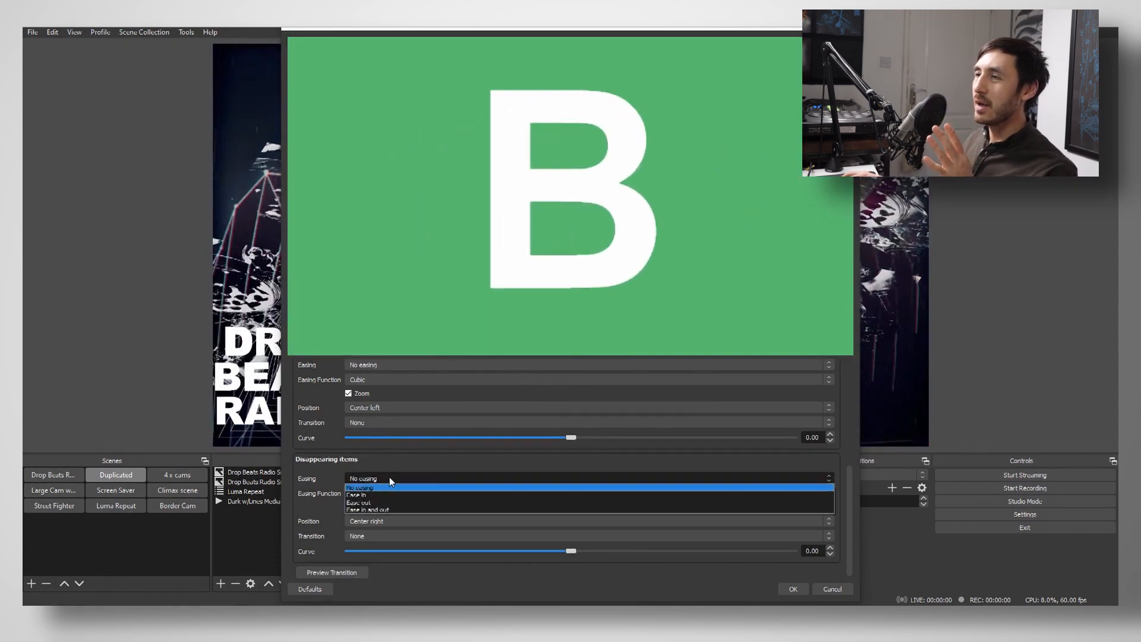
left_click(390, 509)
scroll(411, 508, "up", 3)
left_click(387, 467)
left_click(395, 494)
scroll(422, 534, "up", 2)
left_click(415, 420)
left_click(411, 451)
scroll(416, 531, "down", 3)
left_click(352, 566)
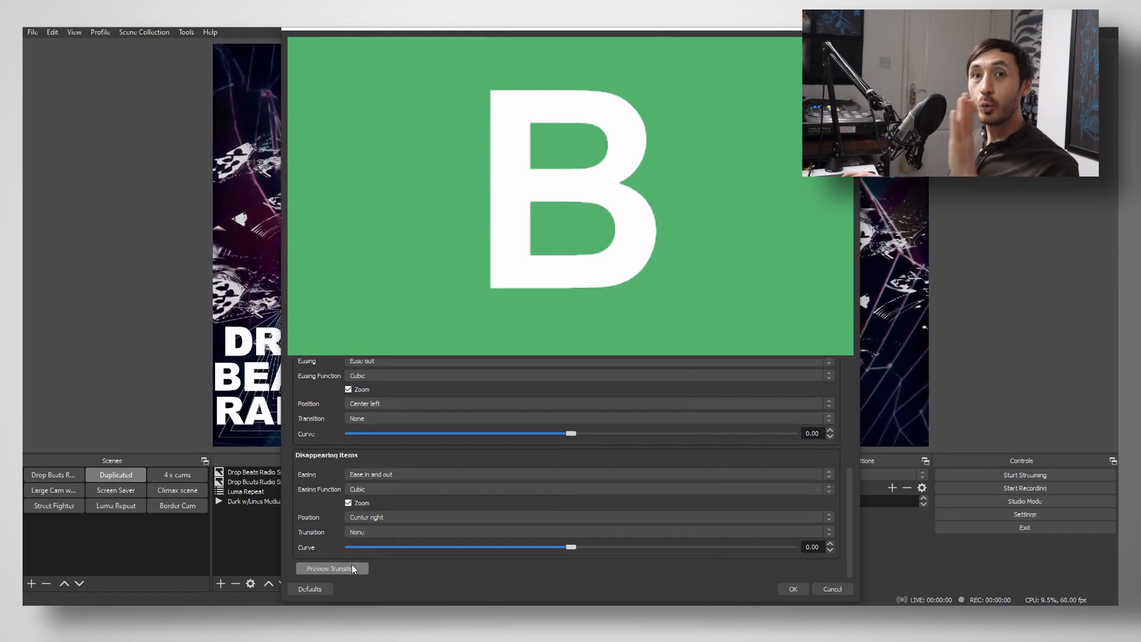
left_click(352, 568)
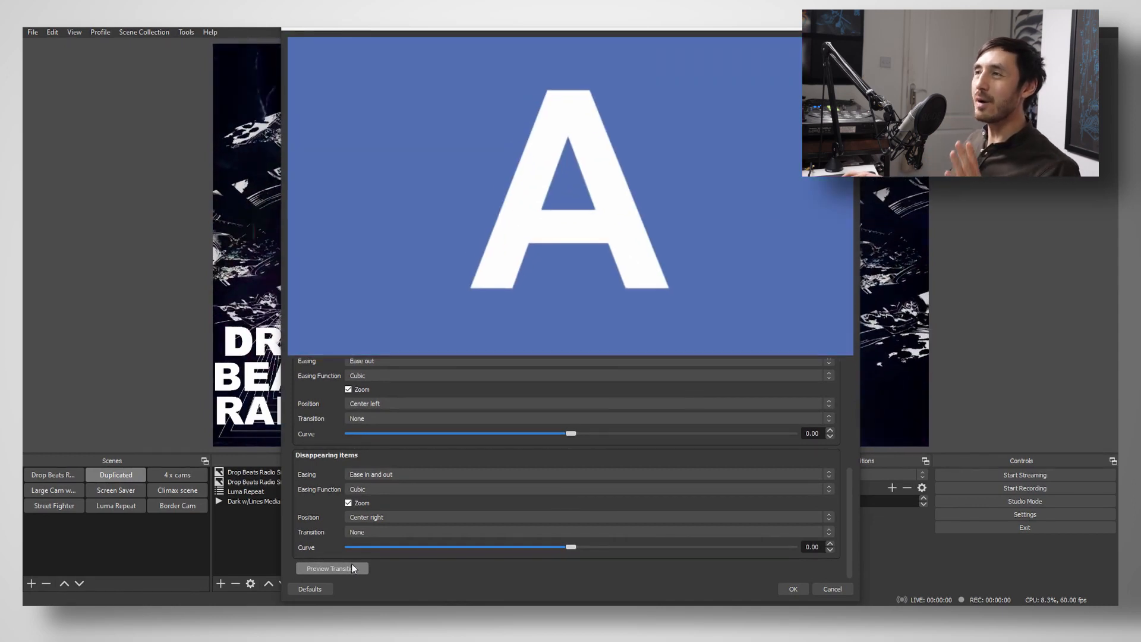
left_click(353, 569)
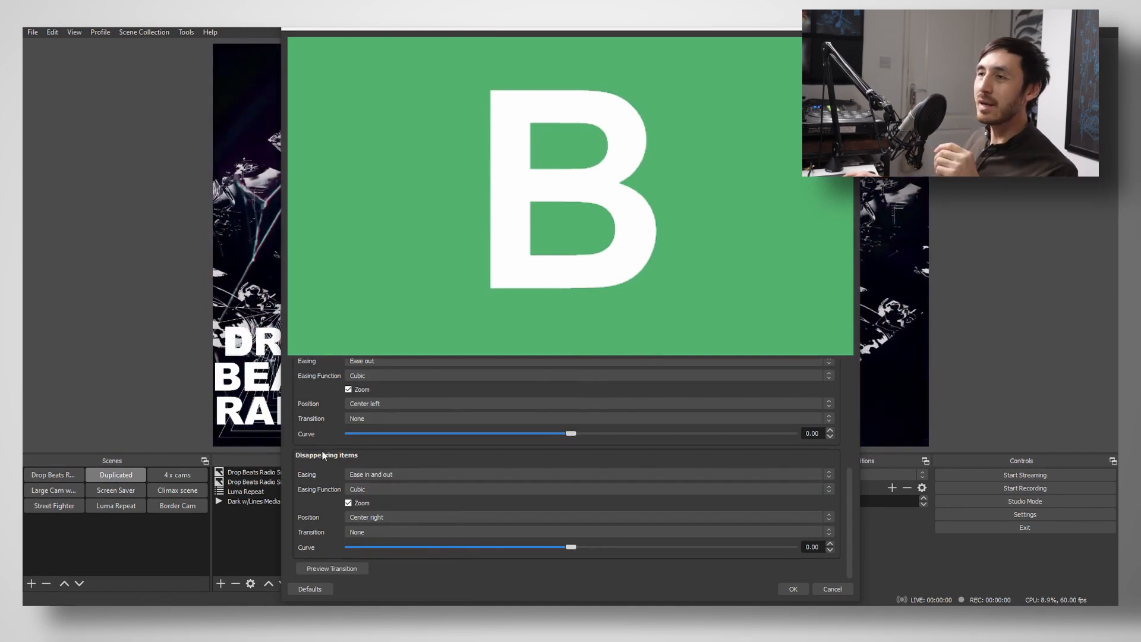
Set the appearing items' position to Away from center and preview the transition.
scroll(309, 458, "up", 3)
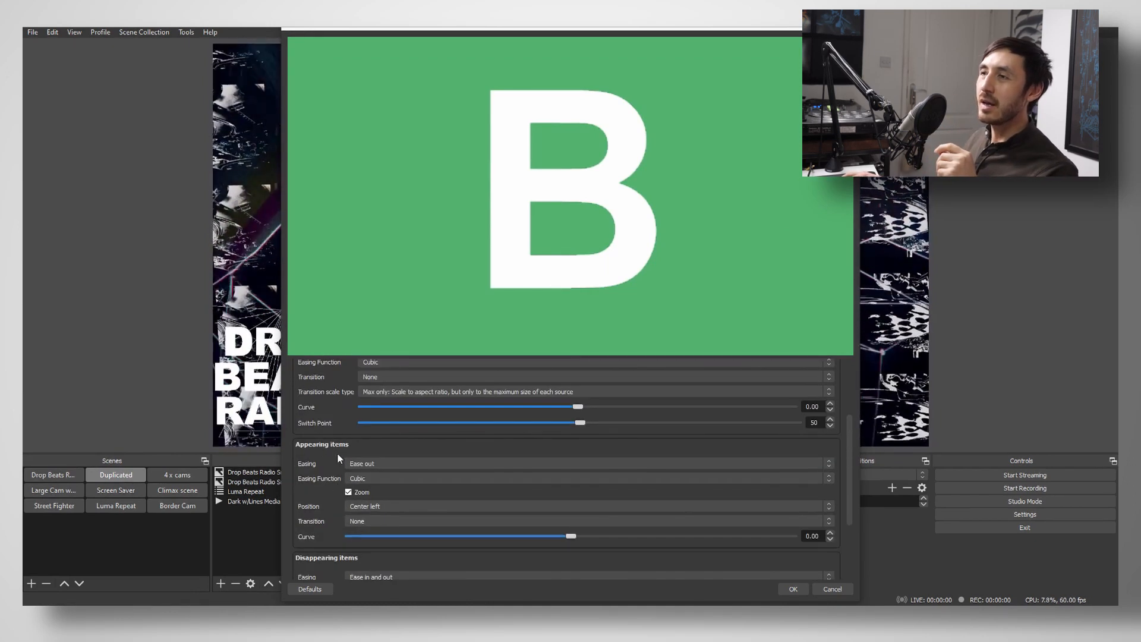
left_click(406, 473)
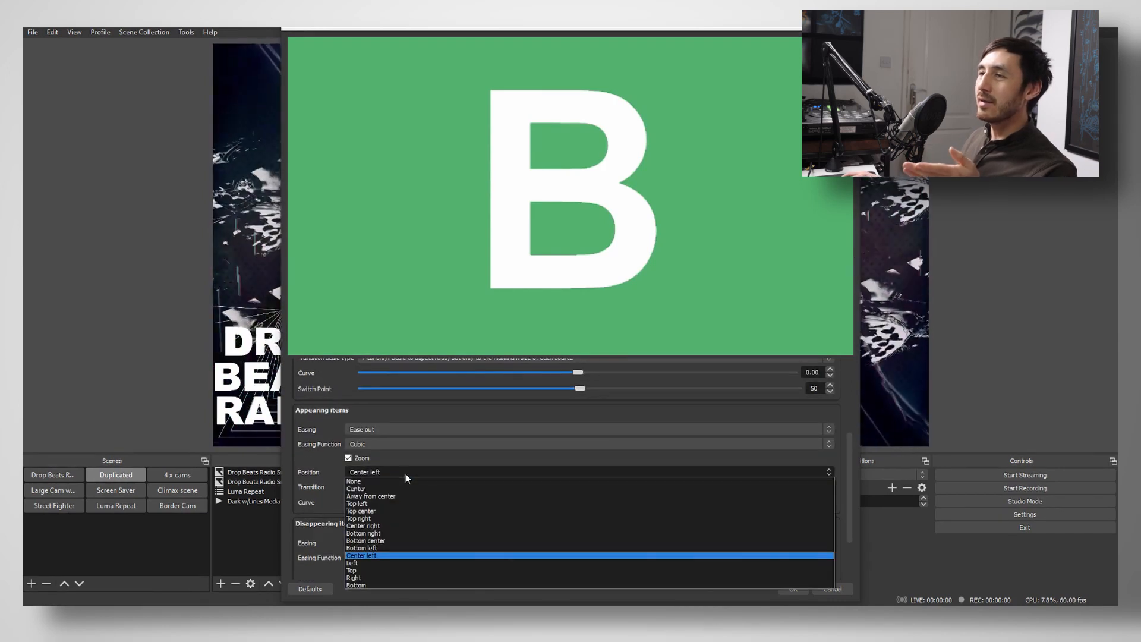
left_click(399, 499)
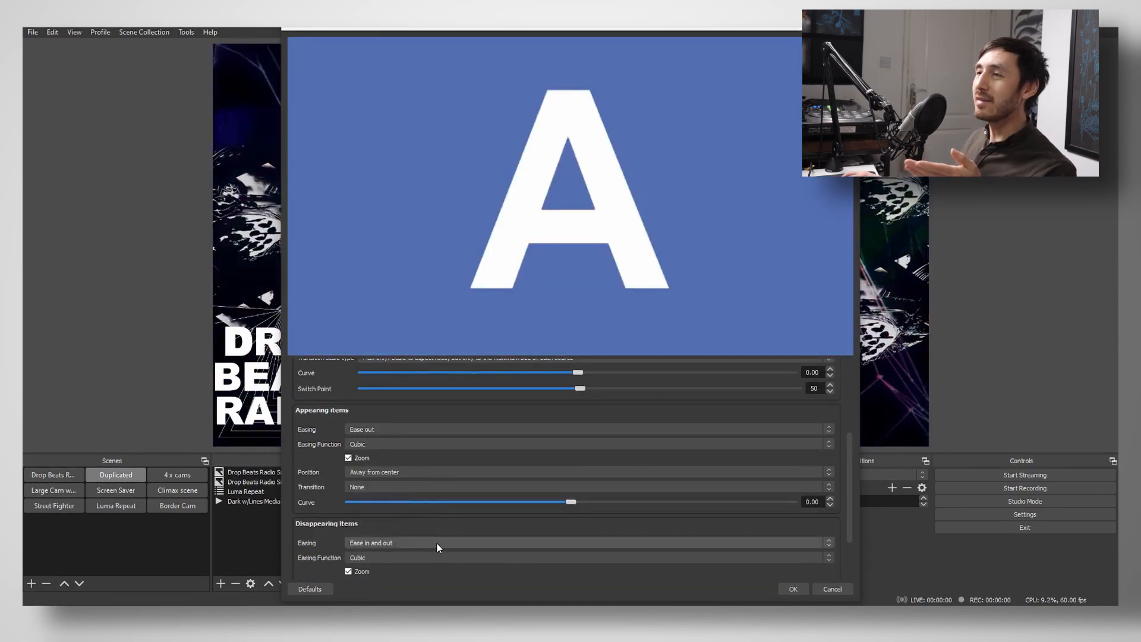
scroll(359, 553, "down", 3)
left_click(334, 569)
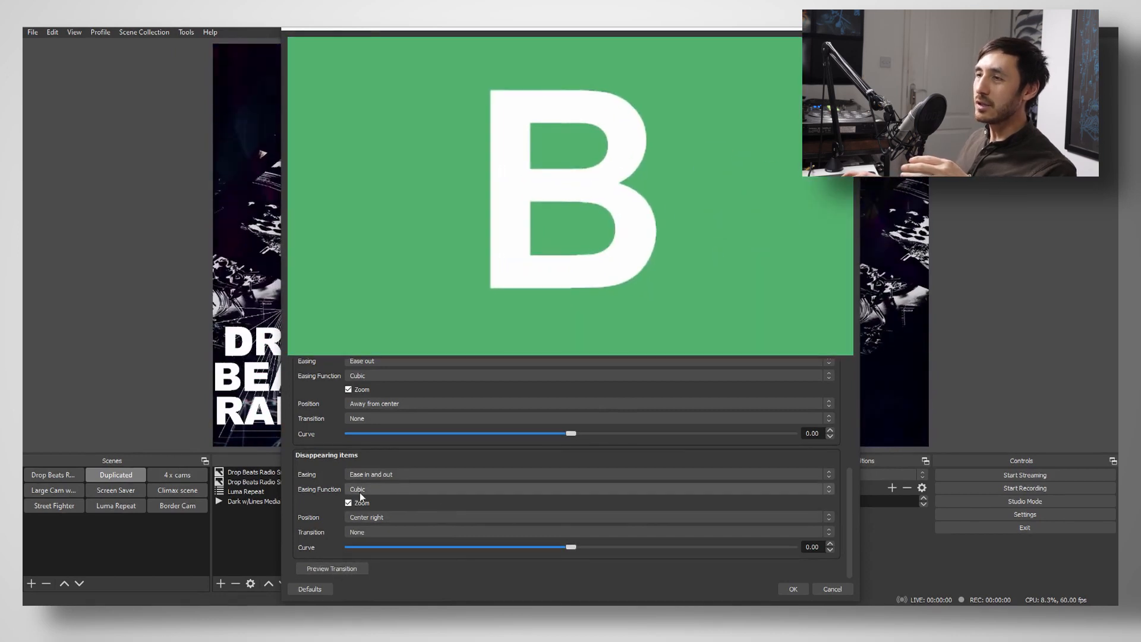
Set the disappearing items' position to Left and preview the transition.
left_click(373, 517)
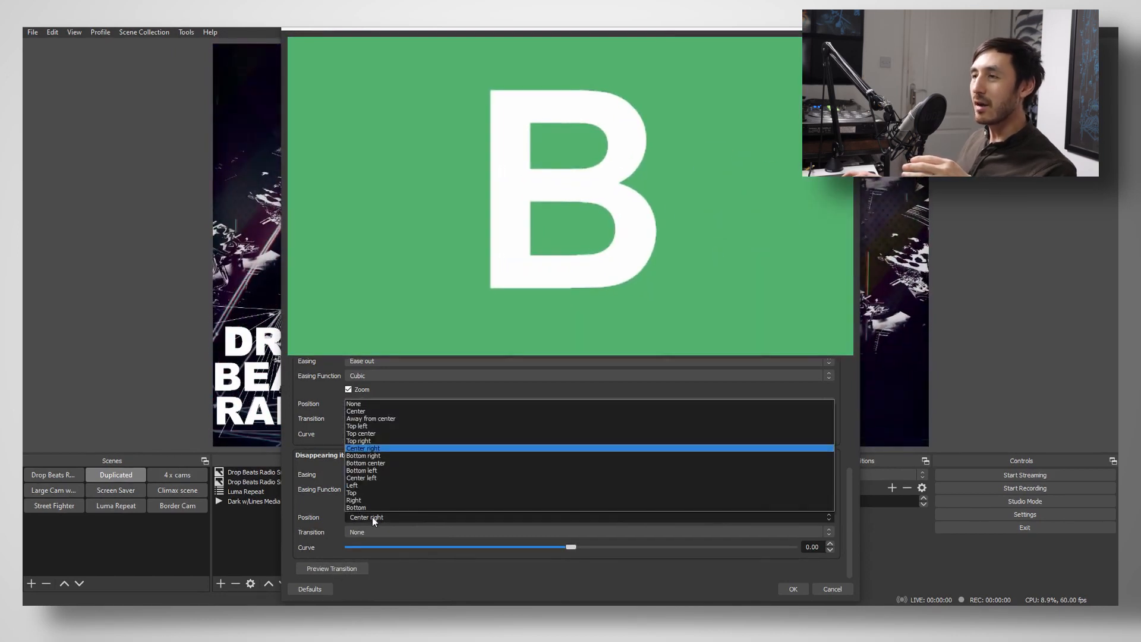
left_click(360, 485)
left_click(334, 568)
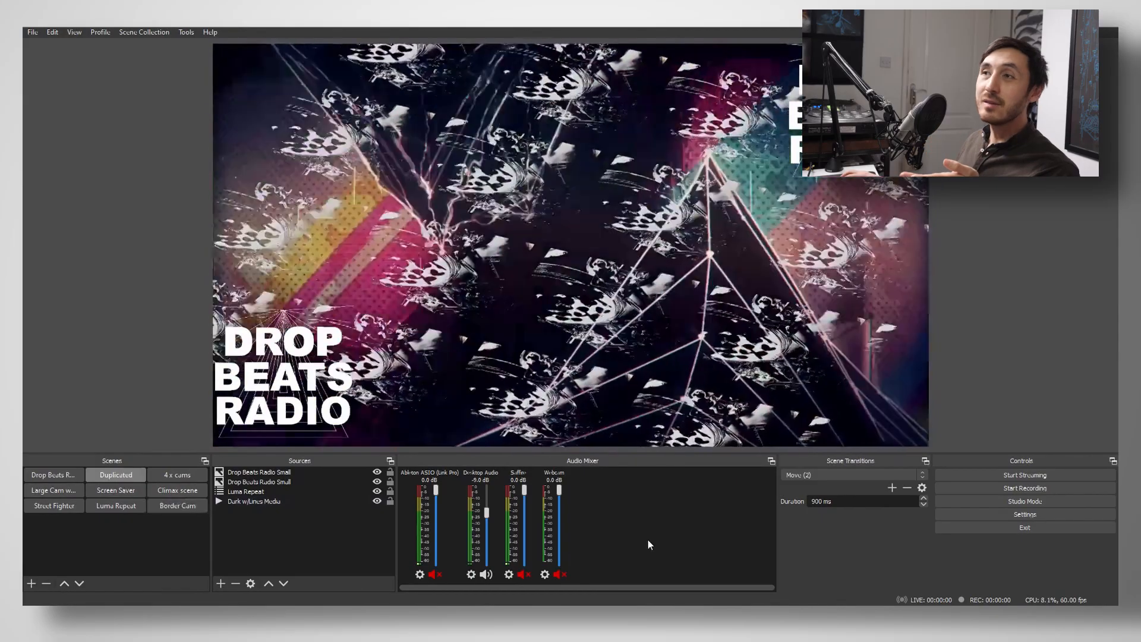
Open the Advanced Scene Switcher and view its General, Scene Sequence and Random settings.
left_click(186, 33)
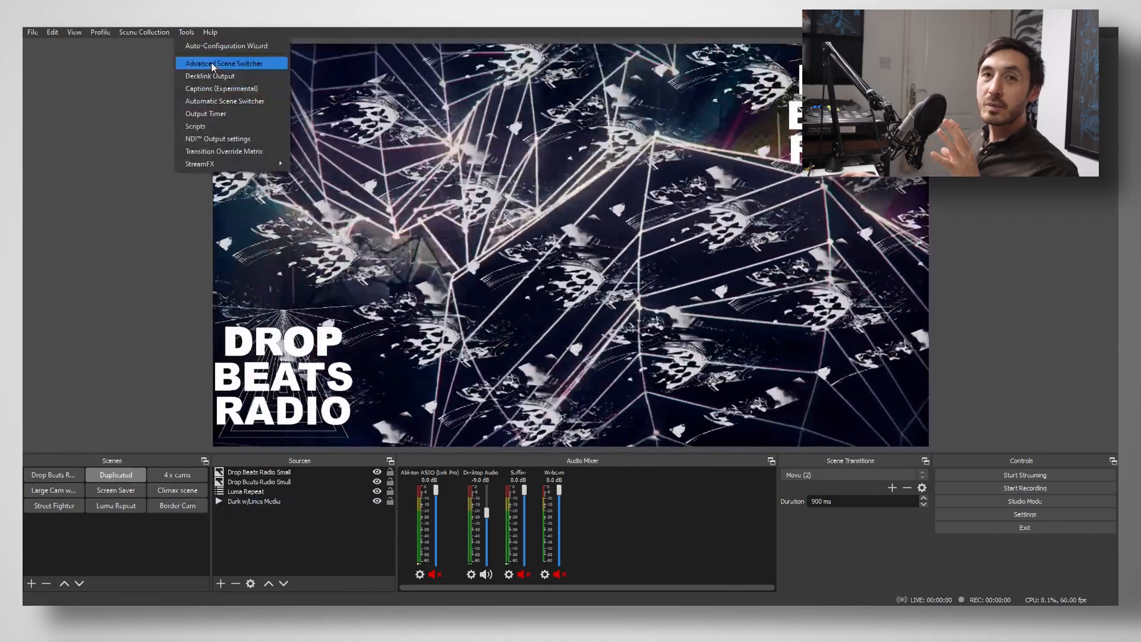
left_click(211, 62)
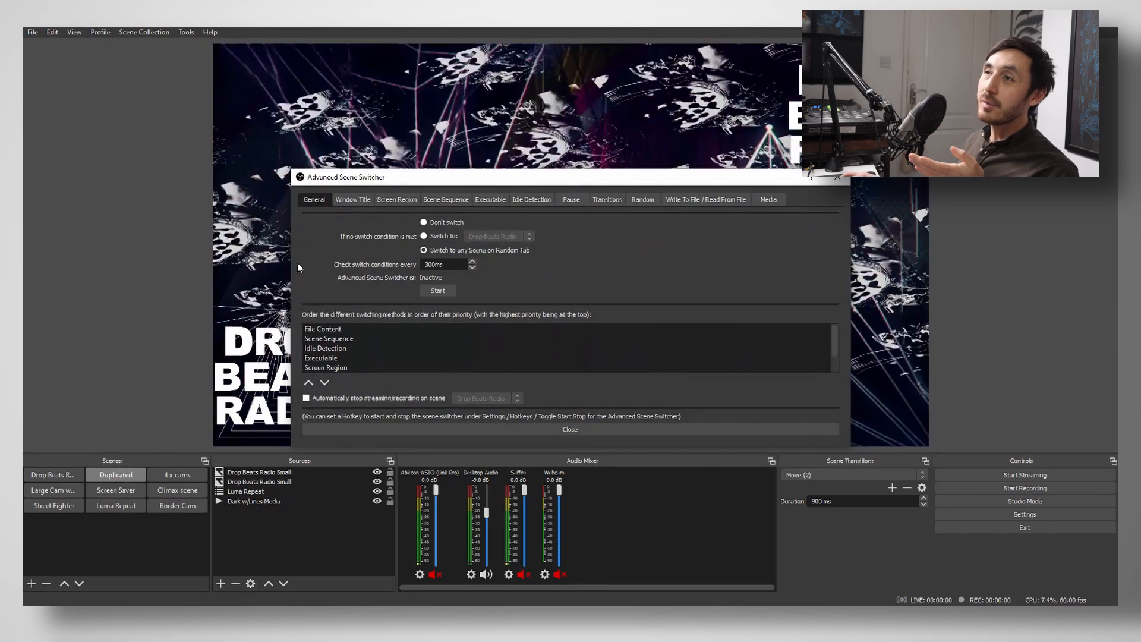
left_click(448, 200)
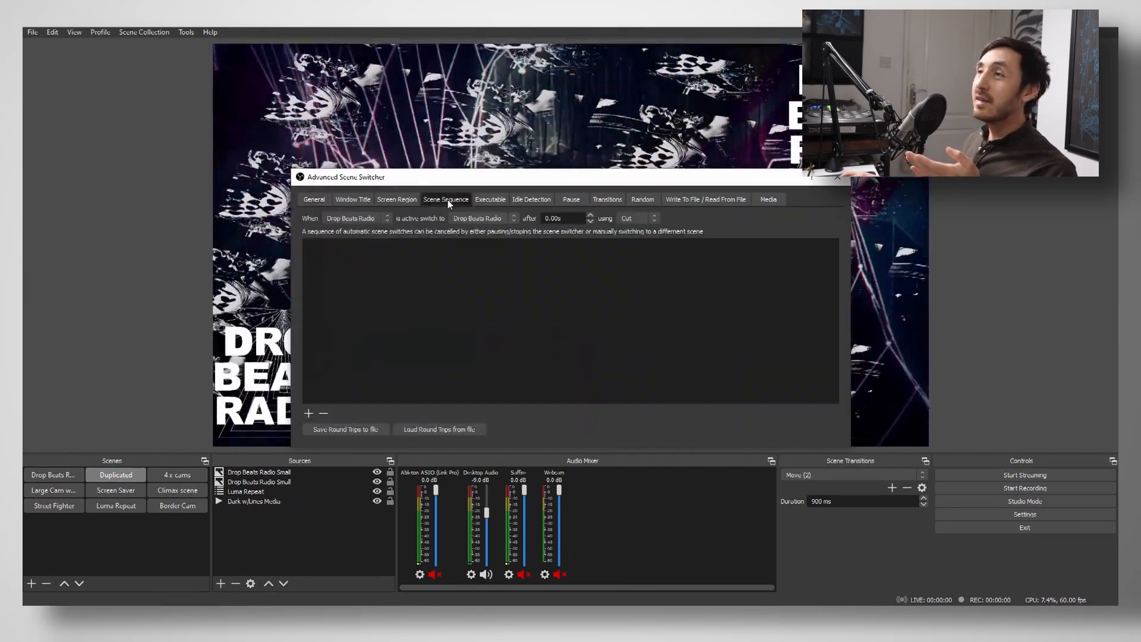
left_click(641, 201)
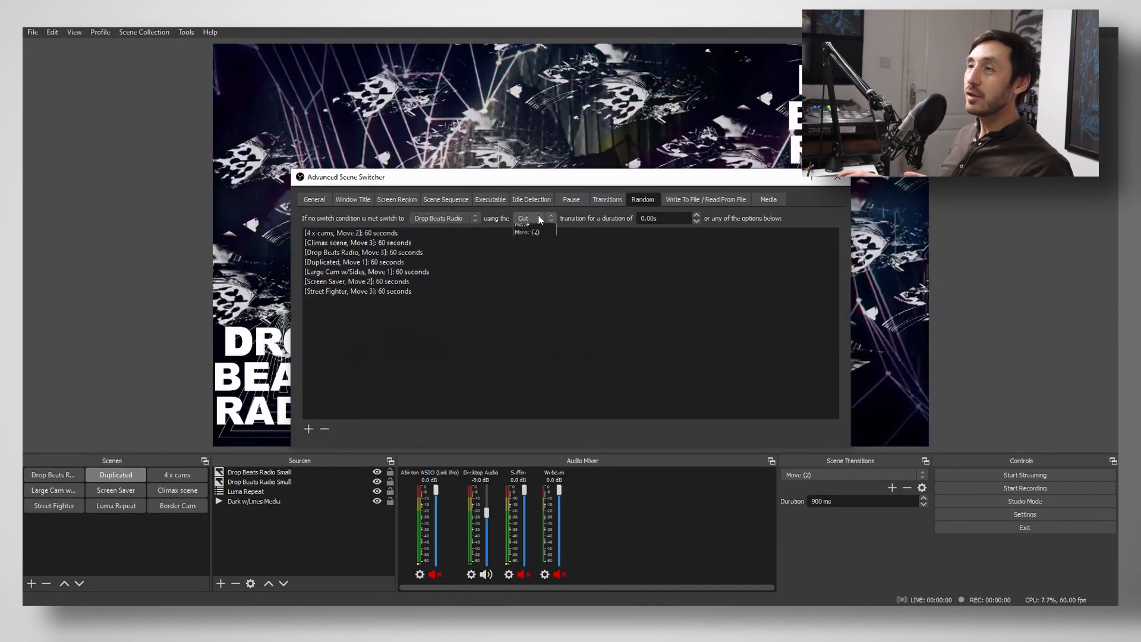
Add a Random switching entry for the Drop Beats Radio scene with the Move 1 transition and a duration of 0 seconds.
left_click(538, 224)
left_click(533, 242)
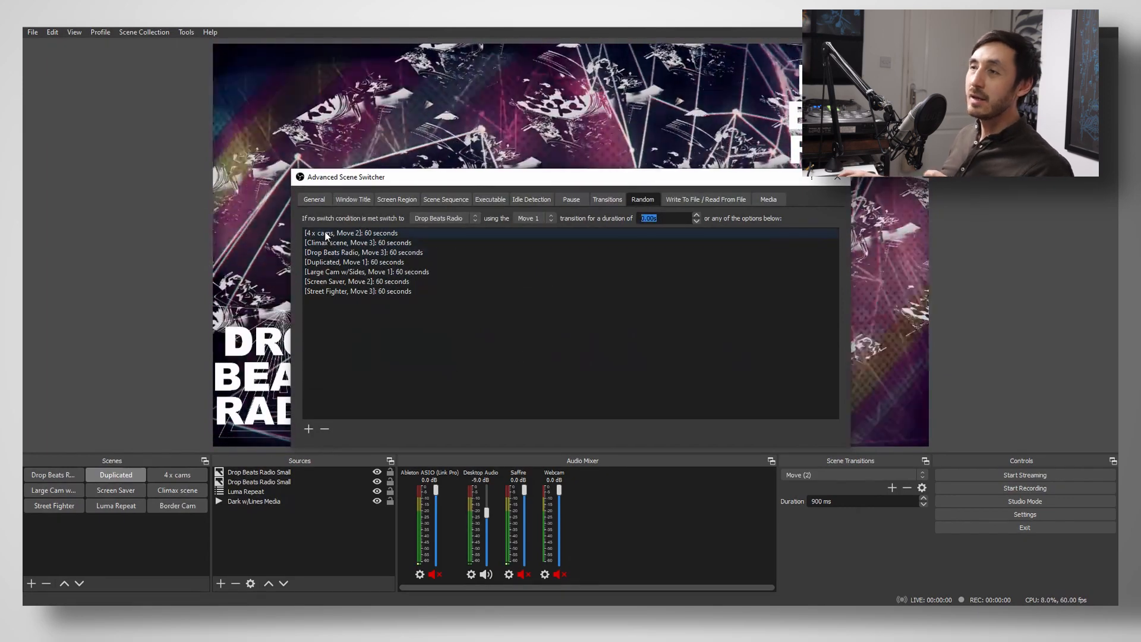
left_click(320, 232)
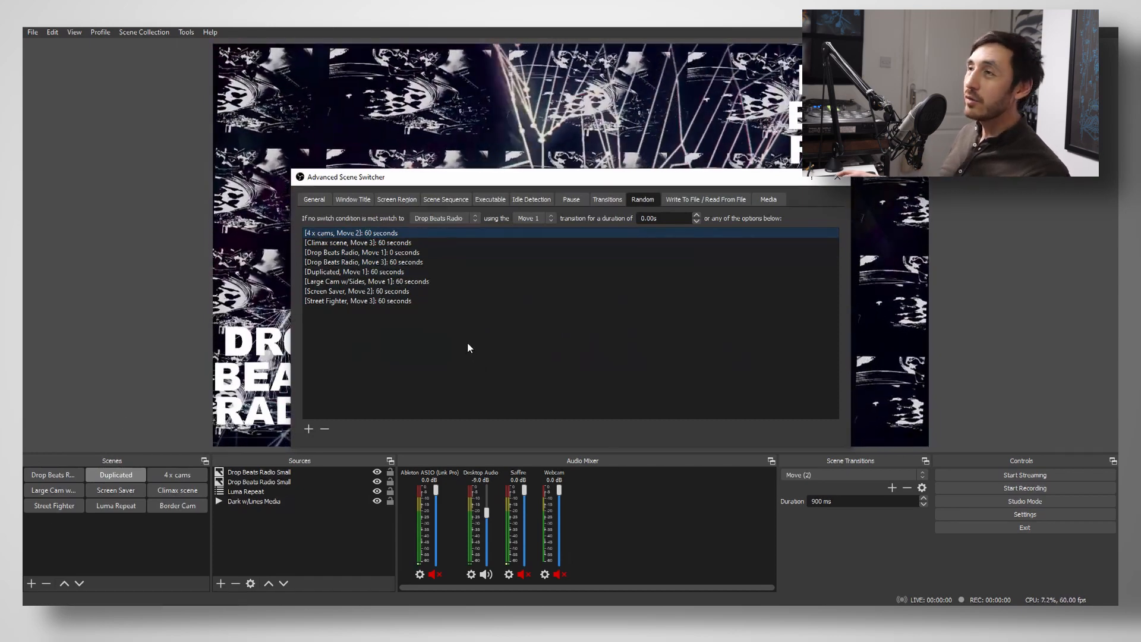
Add a Random switching entry for the Climax scene with the Move 2 transition and a duration of 60 seconds.
left_click(443, 218)
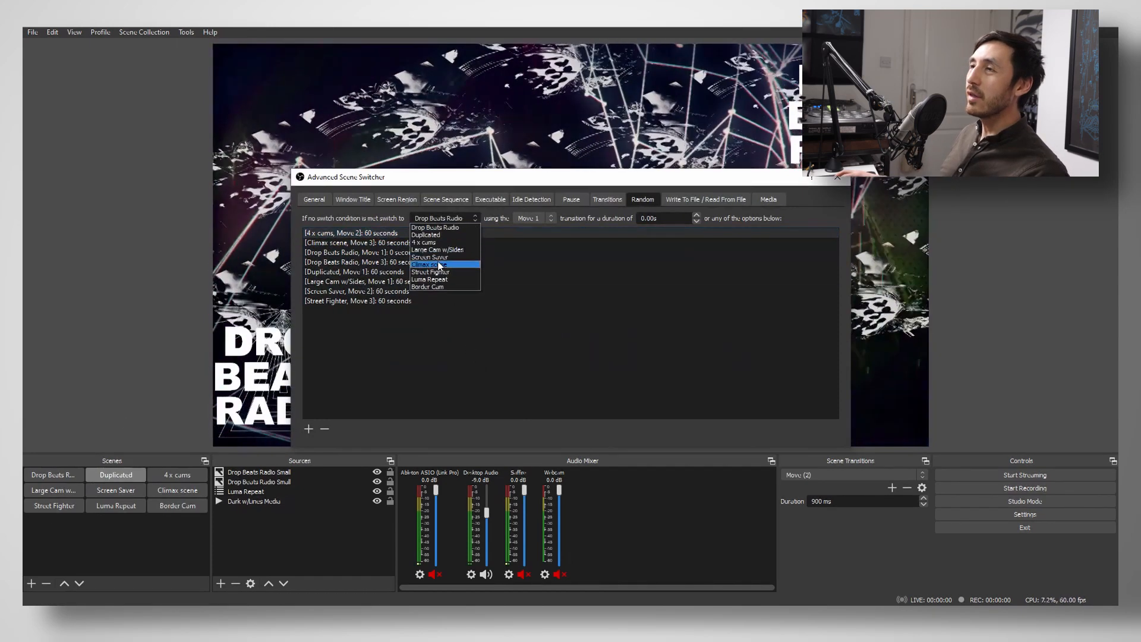
left_click(439, 264)
left_click(533, 219)
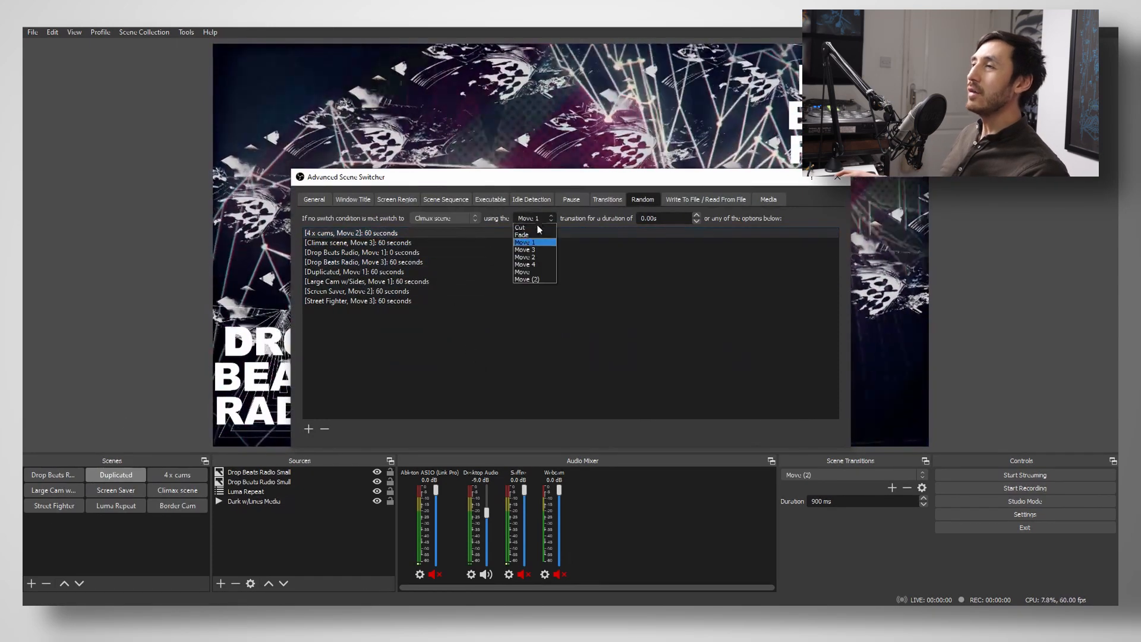
left_click(534, 257)
key("Tab")
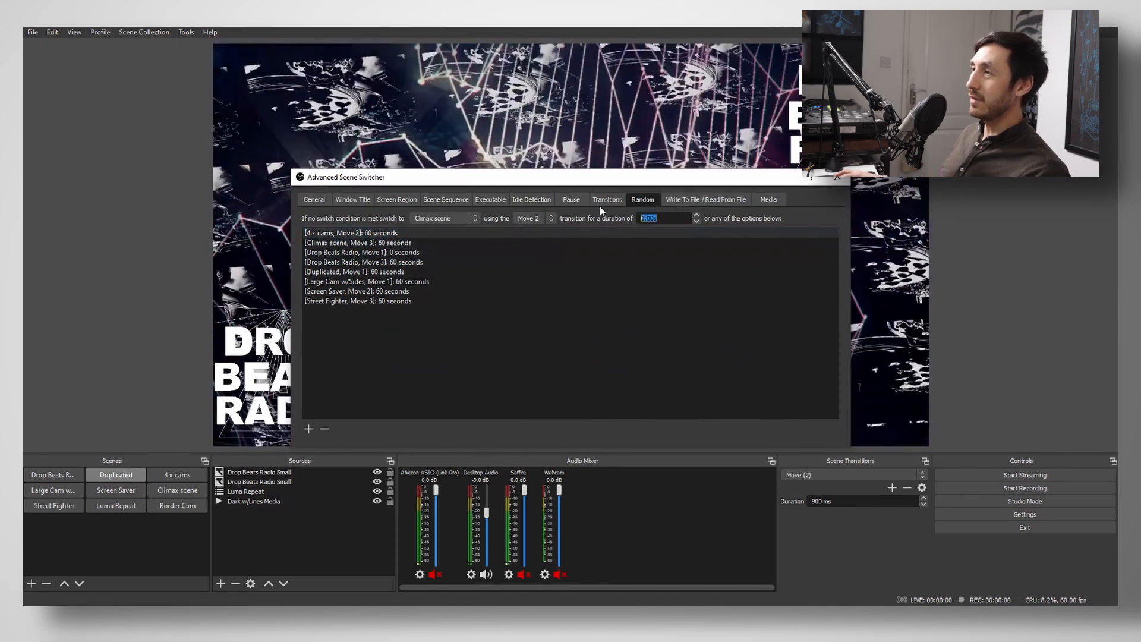
type("60s")
left_click(504, 343)
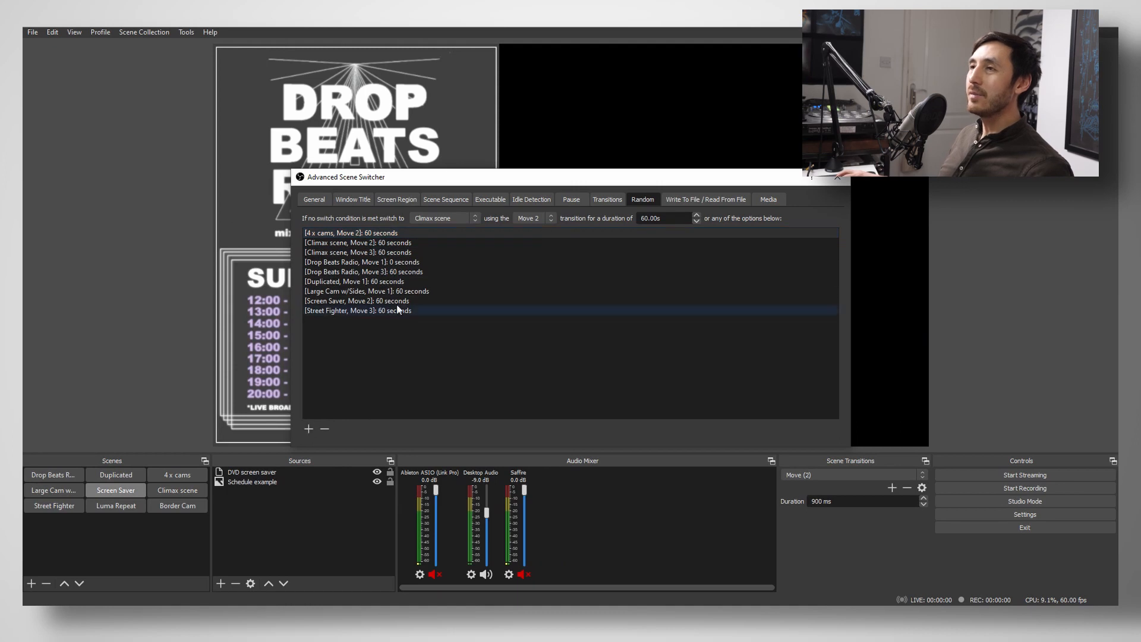
left_click(344, 252)
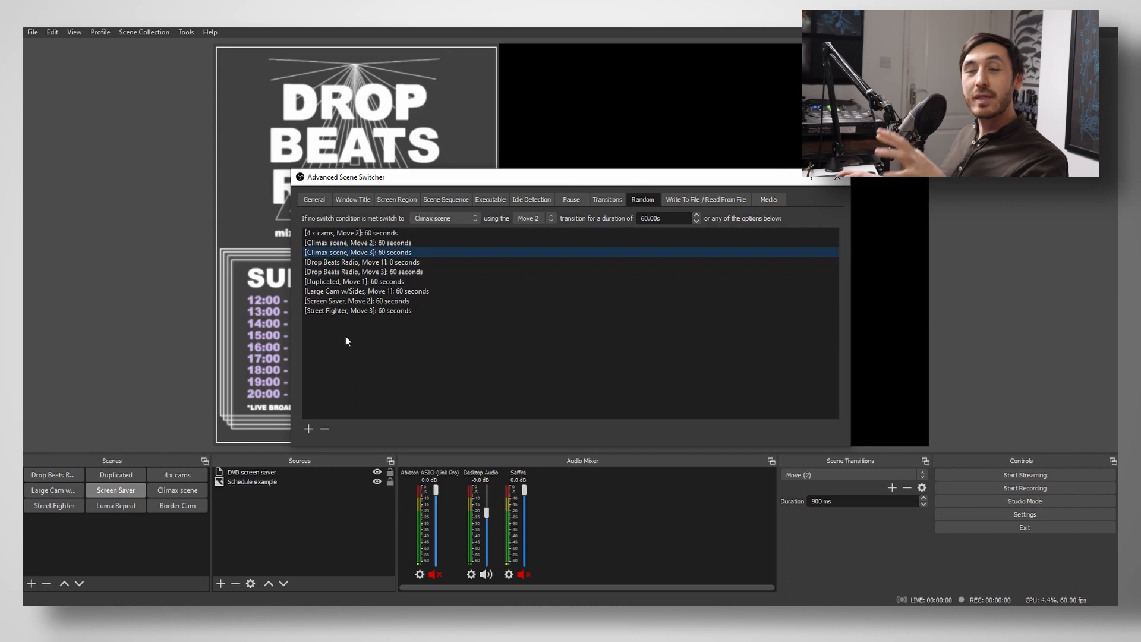
Review the Scene Sequence settings with Duplicated chosen as the active scene, and return to the General settings.
left_click(446, 200)
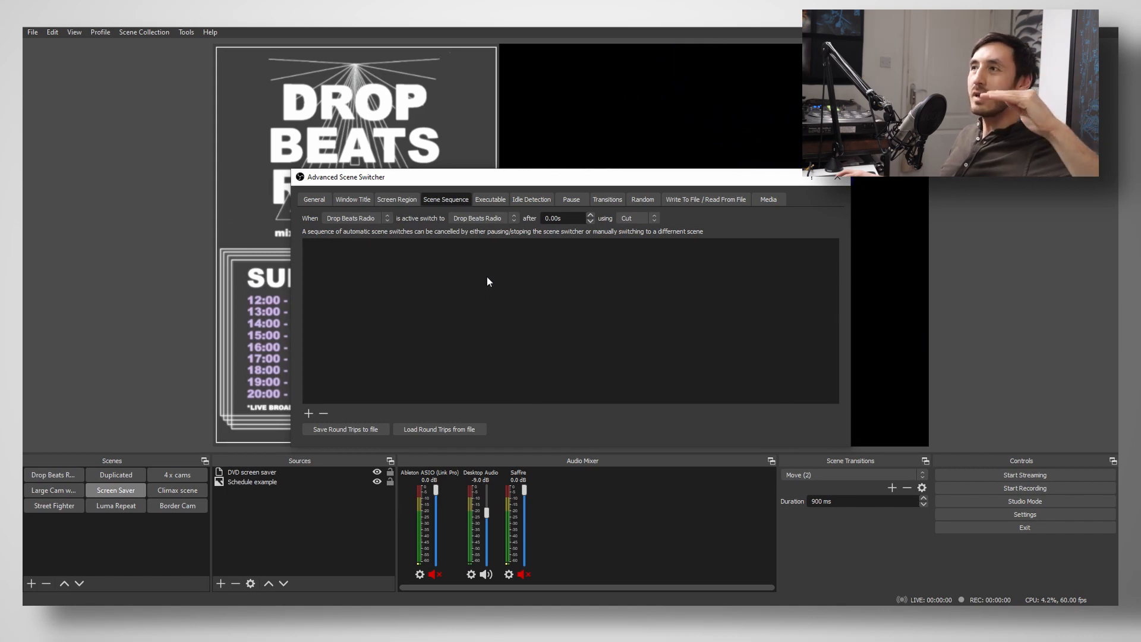
left_click(354, 216)
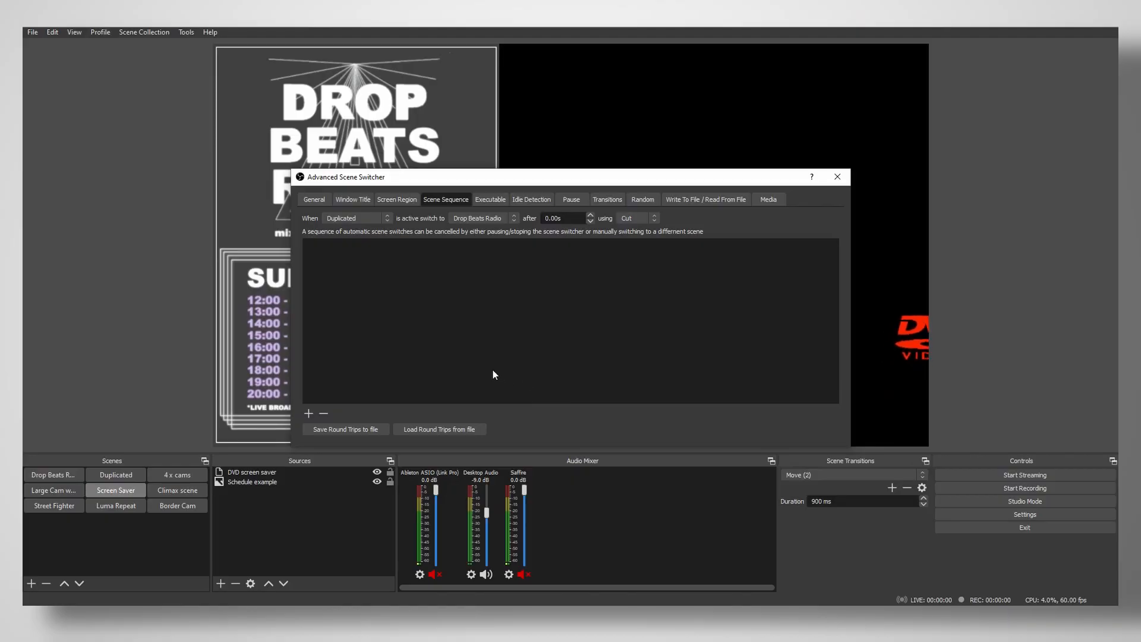
left_click(313, 198)
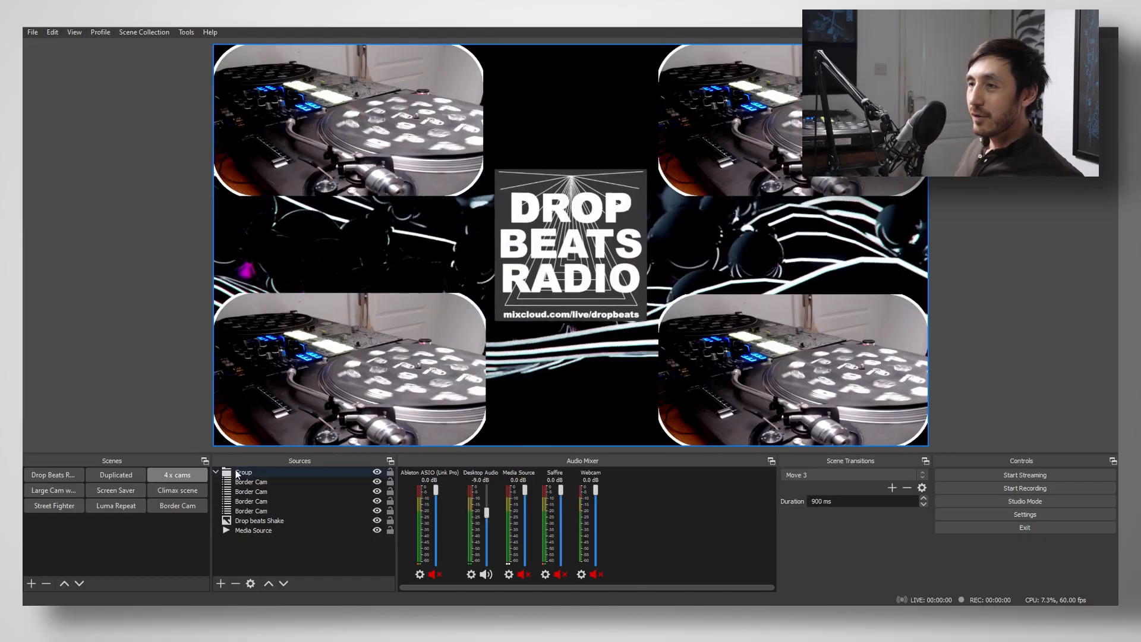
Hide the four Border Cam sources inside the group of the 4 x cams scene.
left_click(248, 501)
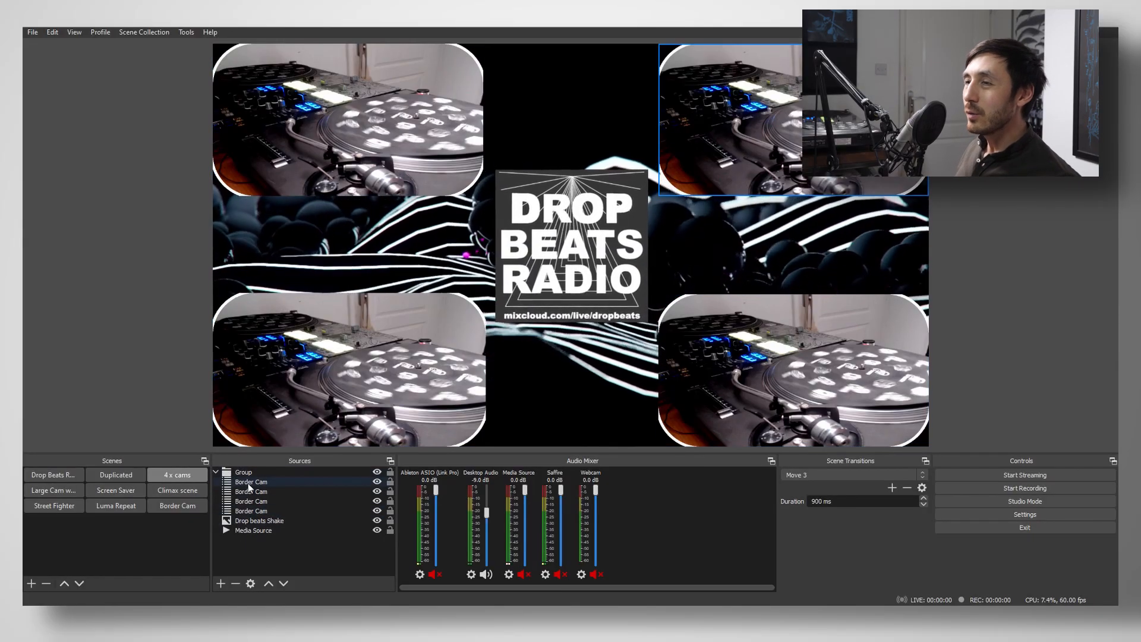
left_click(248, 483)
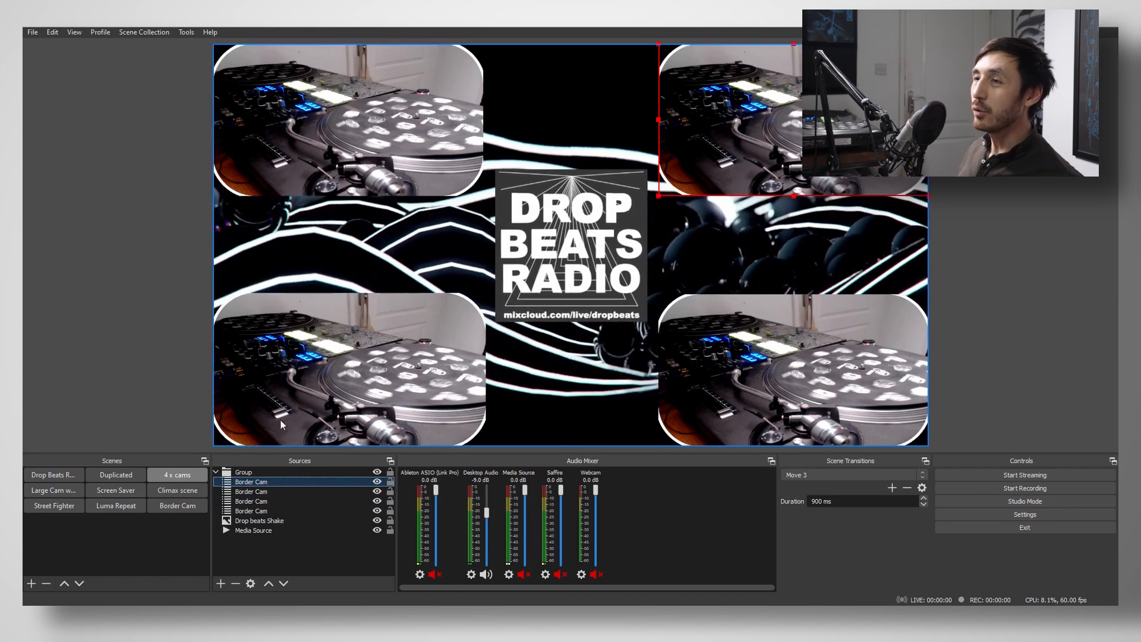
left_click(335, 142)
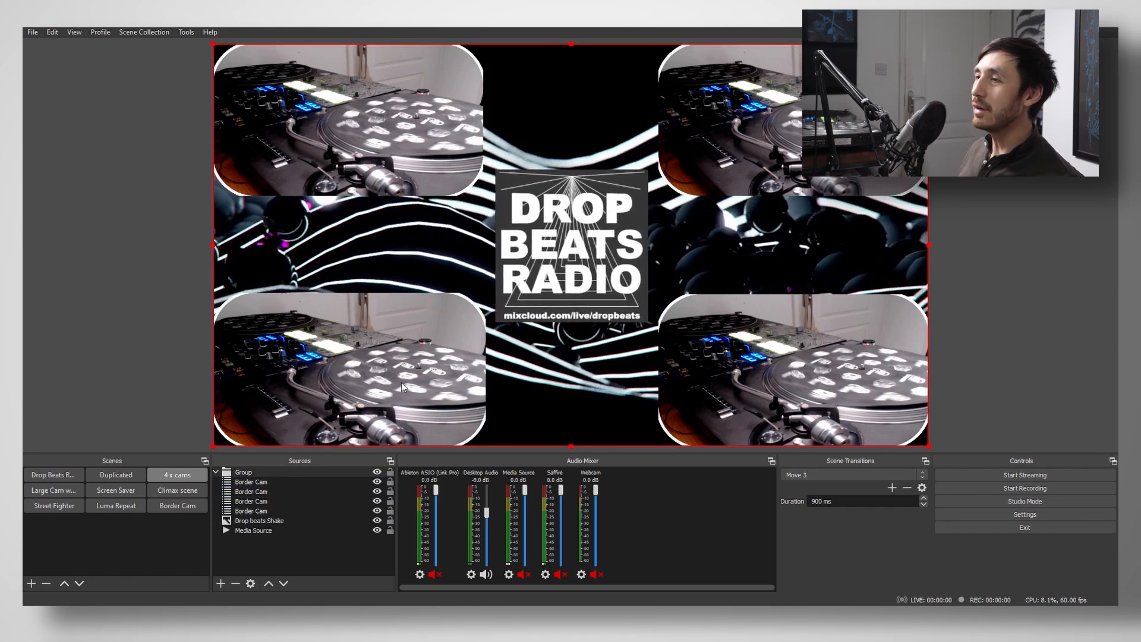
left_click(377, 481)
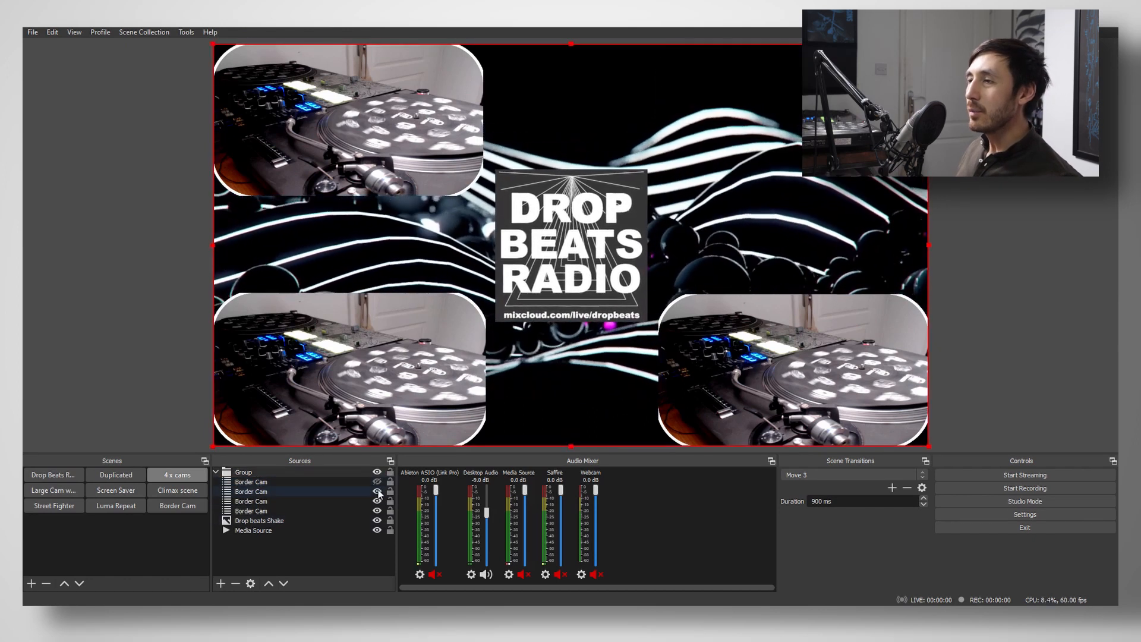
left_click(377, 492)
left_click(376, 501)
left_click(377, 511)
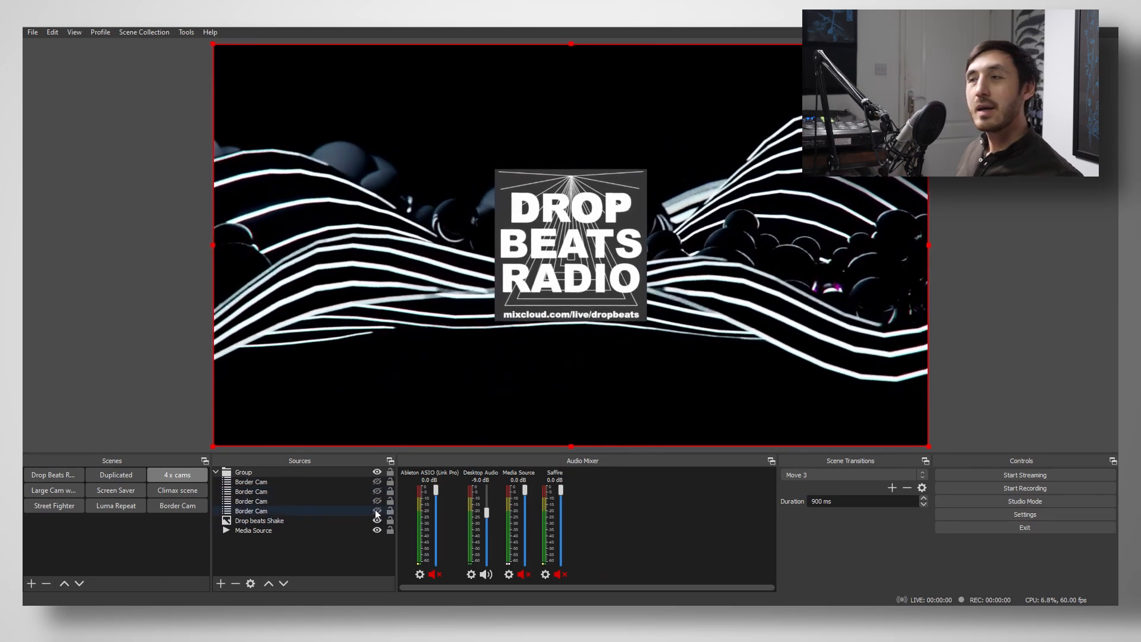
Switch the Drop beats Shake source's visibility off and on again to compare, and select that source.
left_click(376, 520)
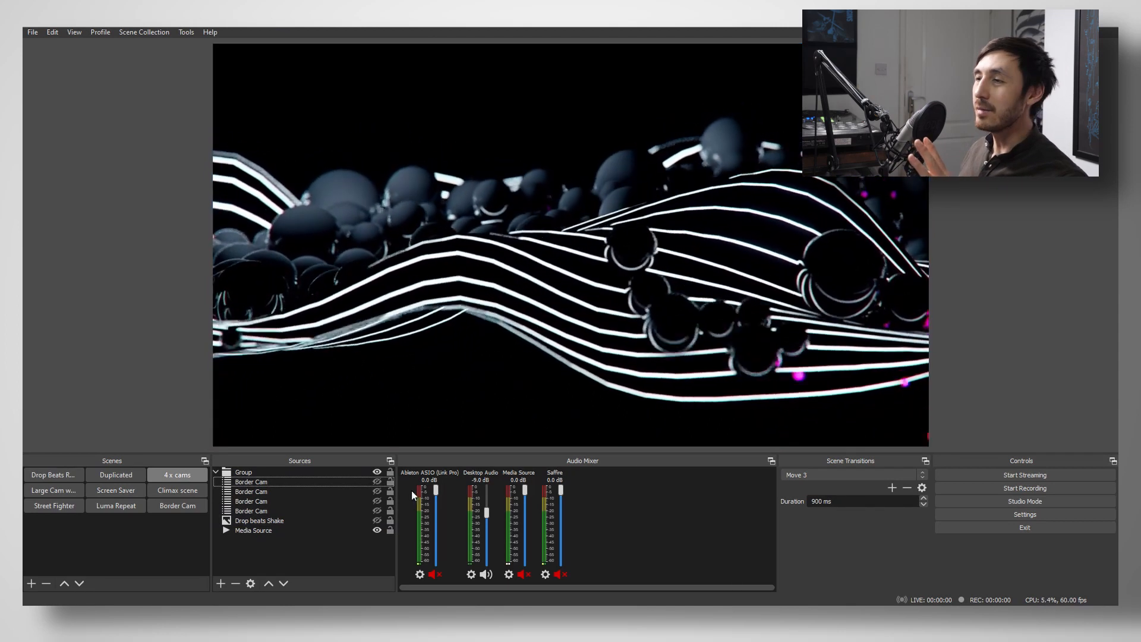
left_click(377, 520)
left_click(567, 254)
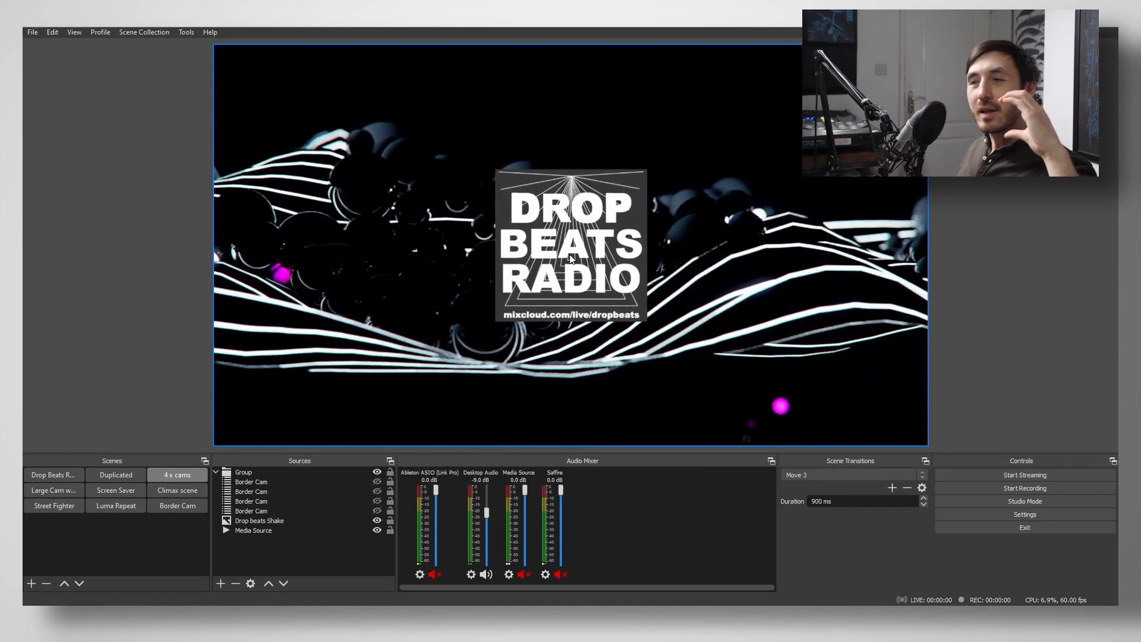
left_click(276, 522)
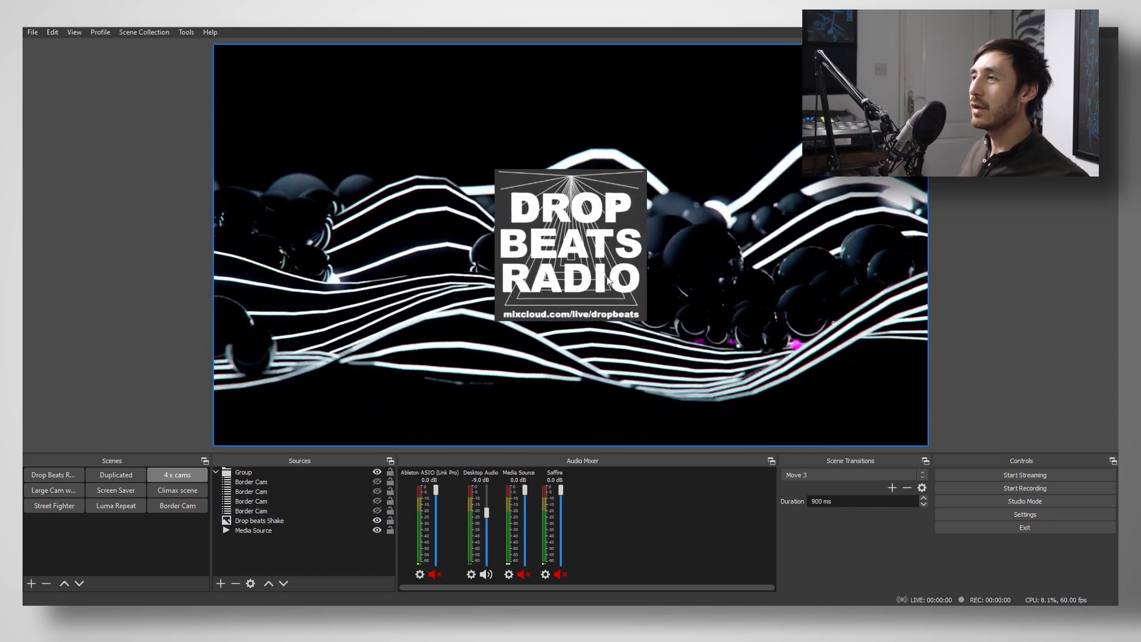
left_click(317, 485)
left_click(276, 522)
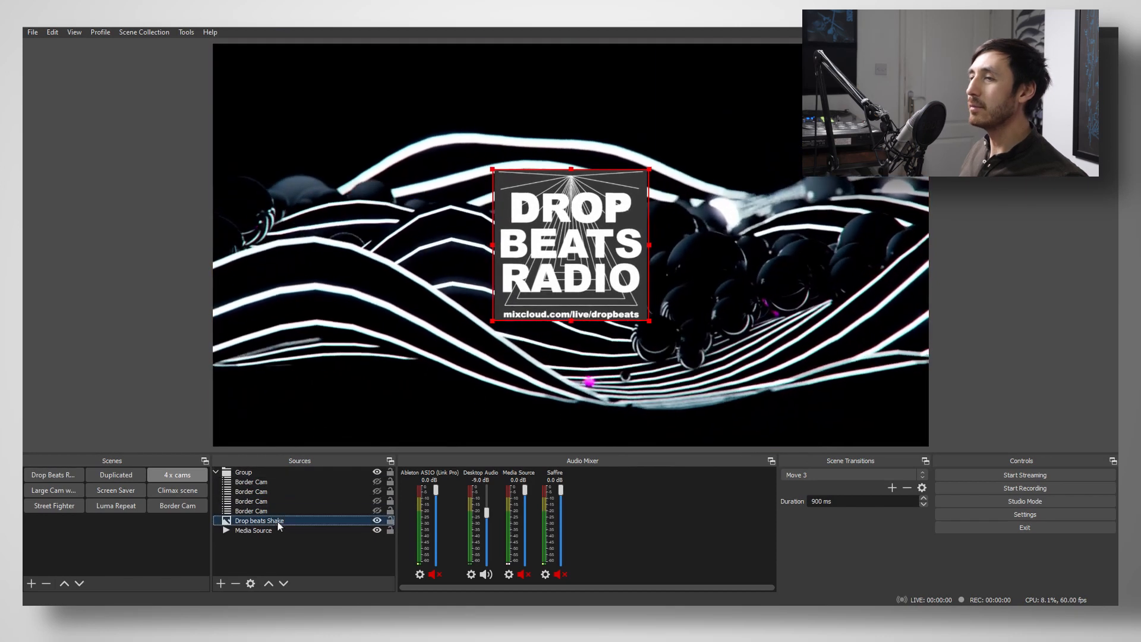
Open the filters of the Drop beats Shake source and examine the settings of its user-defined shader based on shake.effect.
right_click(562, 272)
left_click(583, 580)
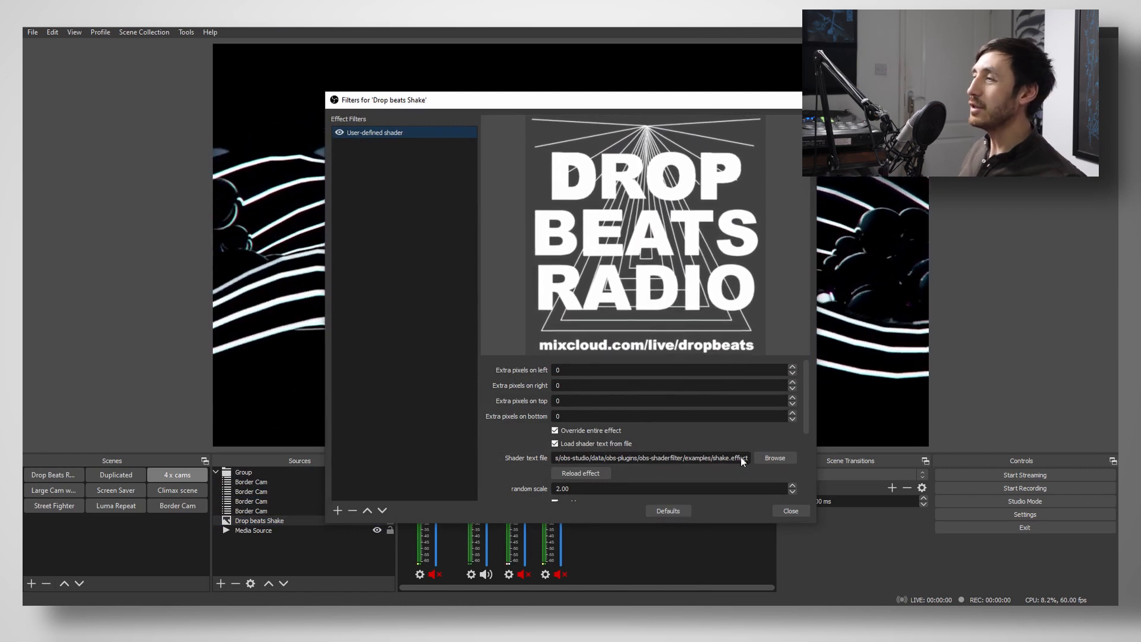
scroll(514, 440, "down", 5)
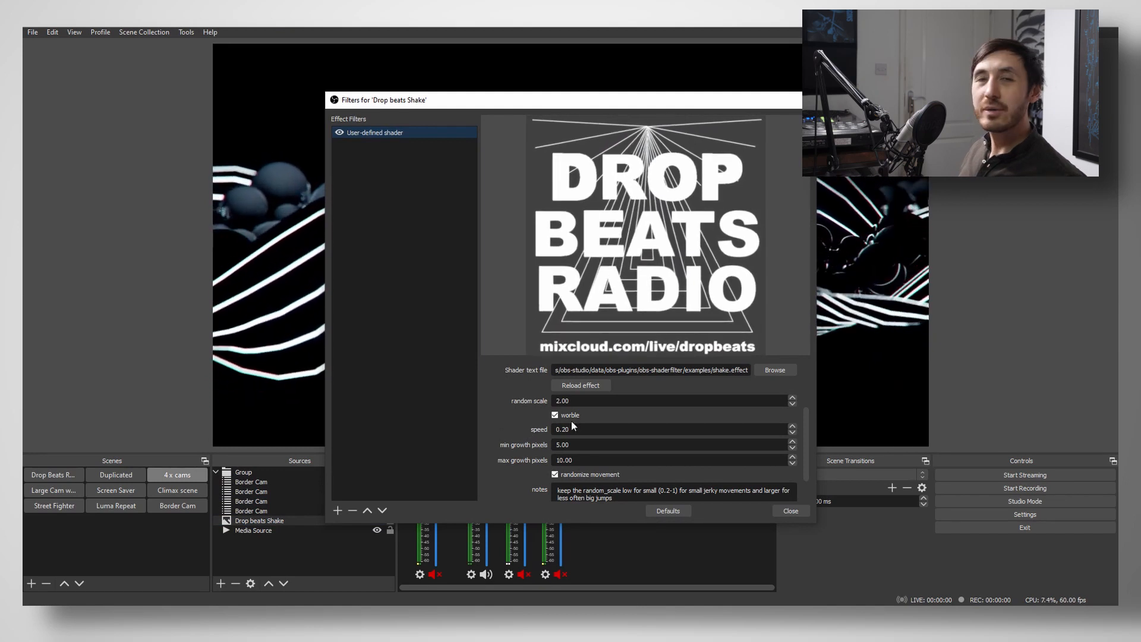
left_click(556, 415)
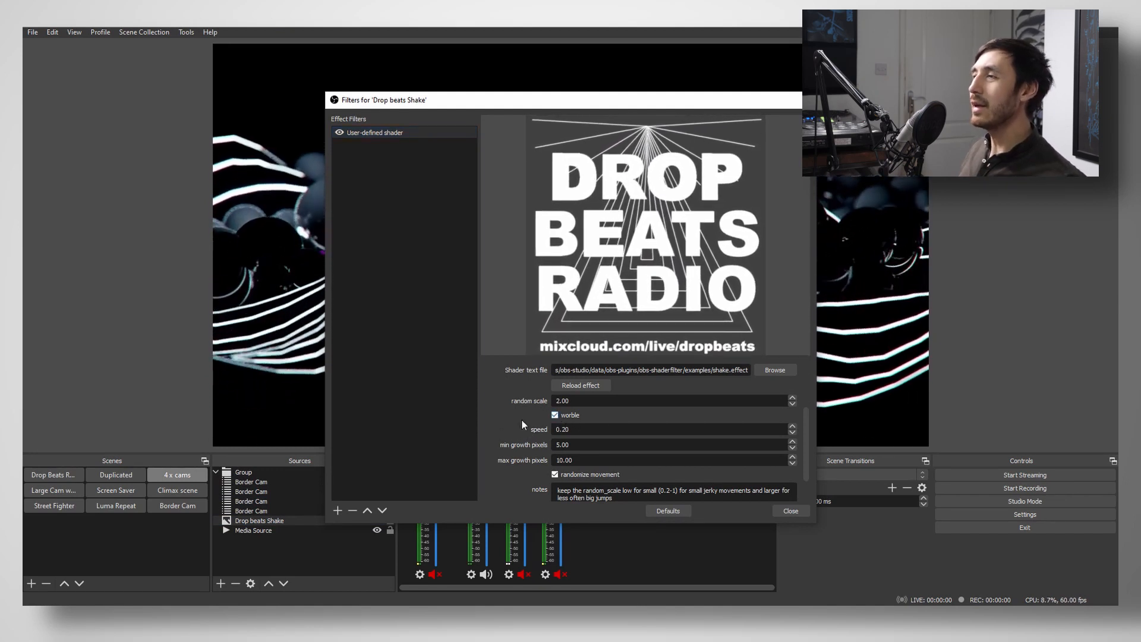
scroll(526, 423, "down", 2)
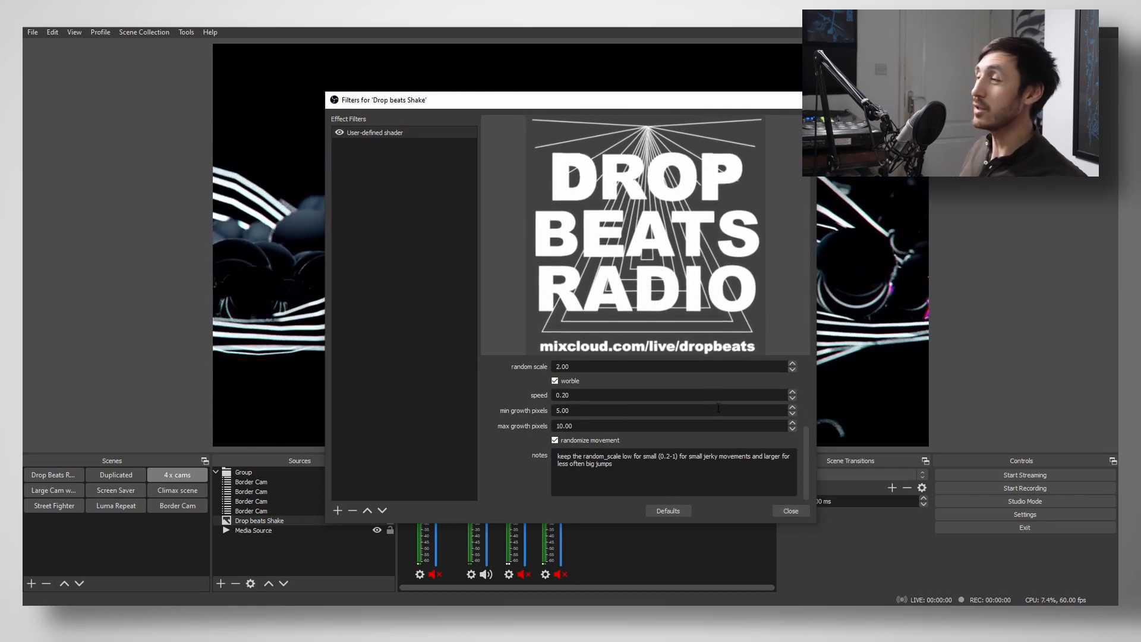
left_click(790, 510)
Make all four Border Cam sources in the 4 x cams group visible again.
left_click(376, 482)
left_click(377, 491)
left_click(377, 501)
left_click(376, 511)
left_click(287, 551)
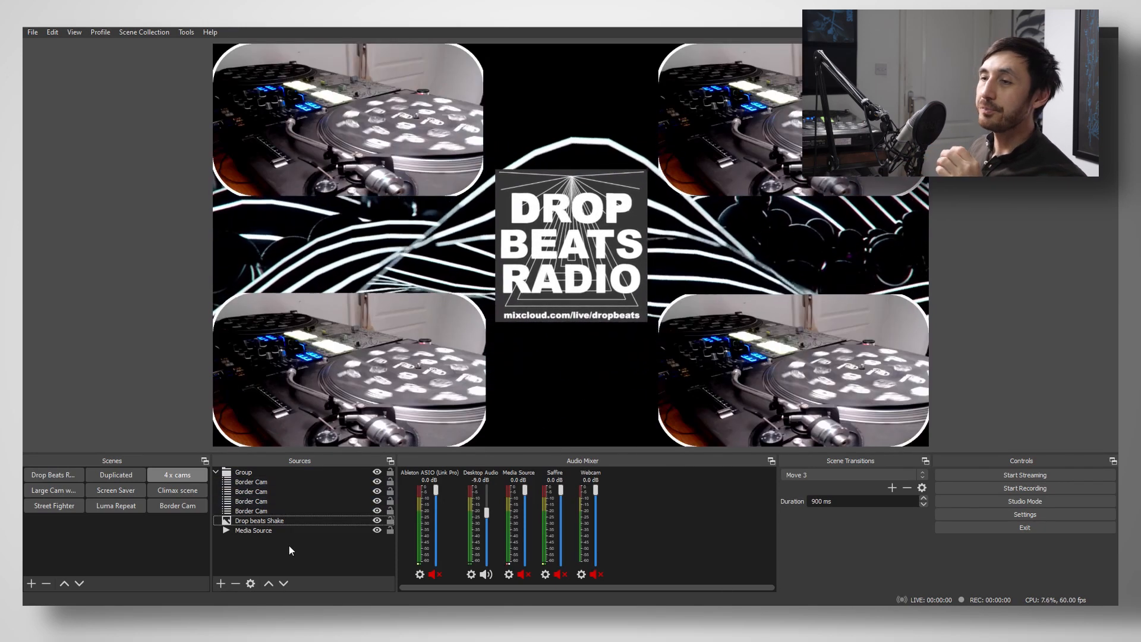
Display the Luma Repeat scene and the Border Cam scene to examine their webcam sources.
left_click(119, 506)
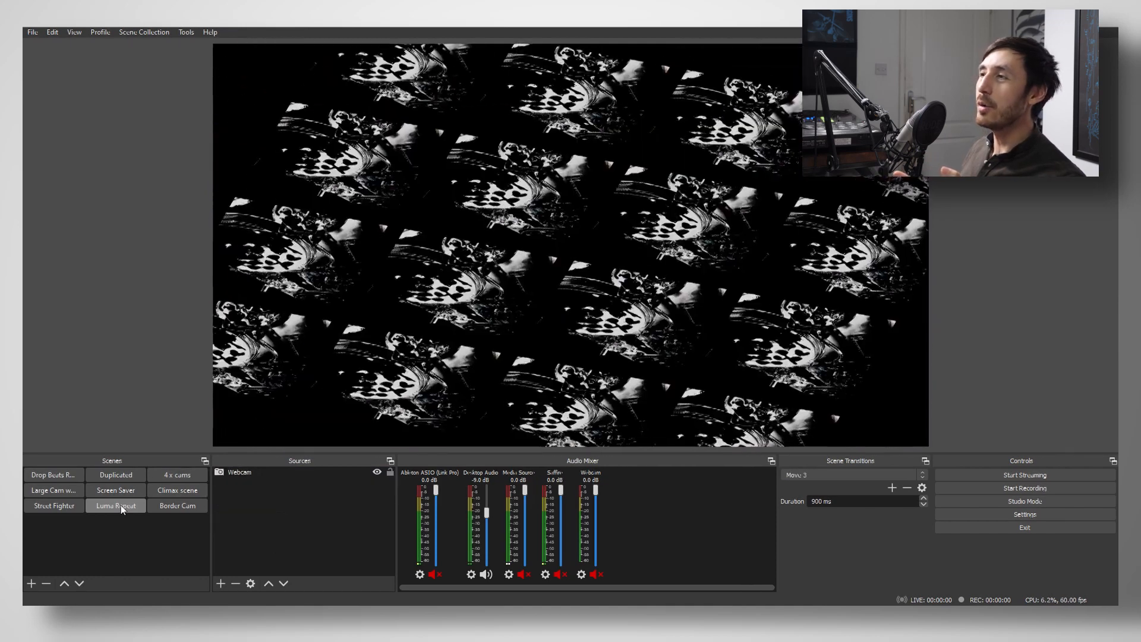
left_click(171, 508)
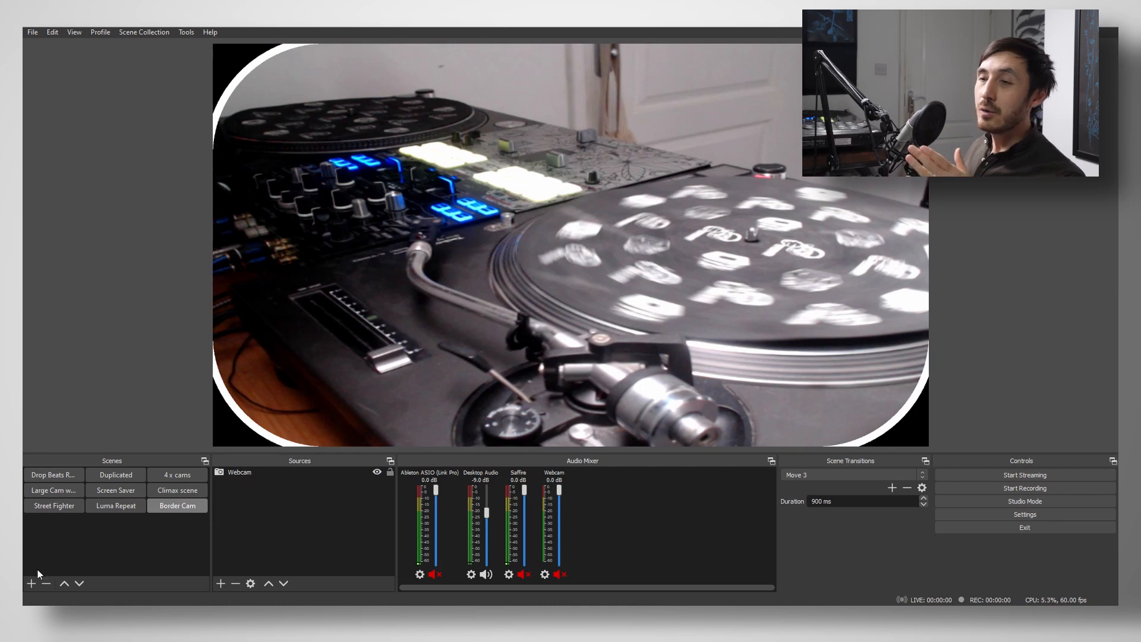
Create a scene with the default name and add the existing Webcam video capture device to it.
left_click(31, 584)
left_click(548, 333)
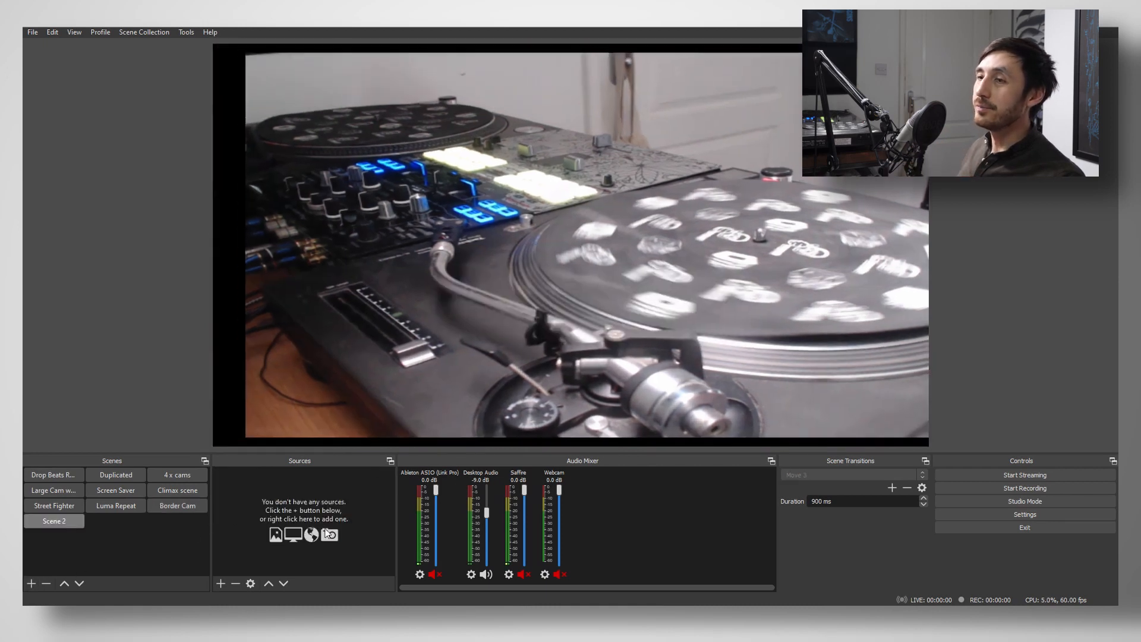
left_click(222, 582)
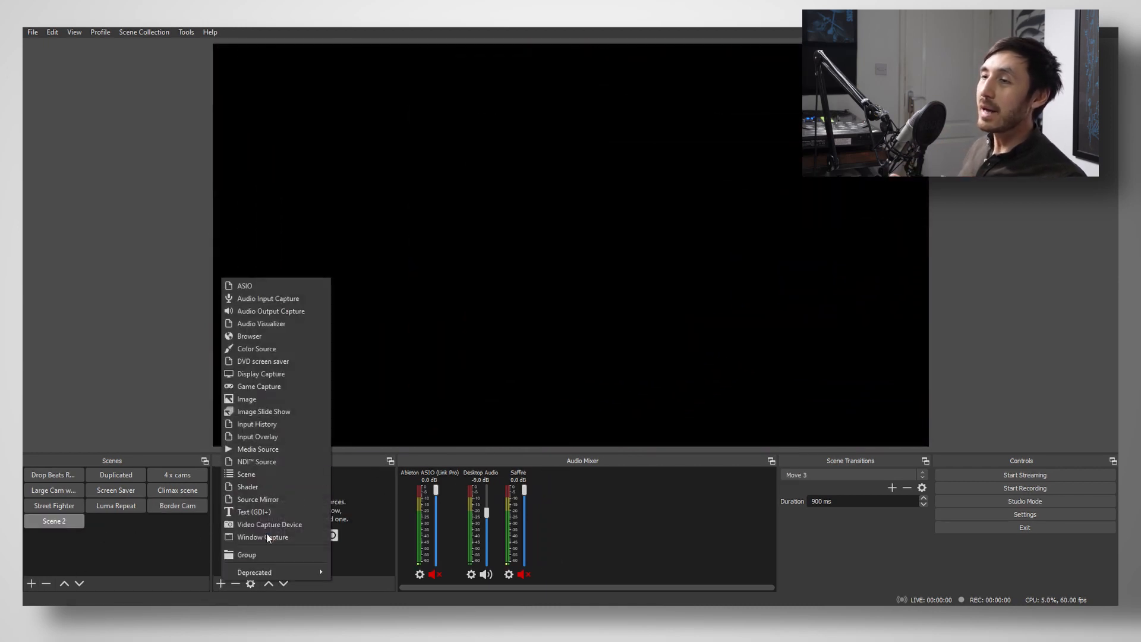
left_click(263, 525)
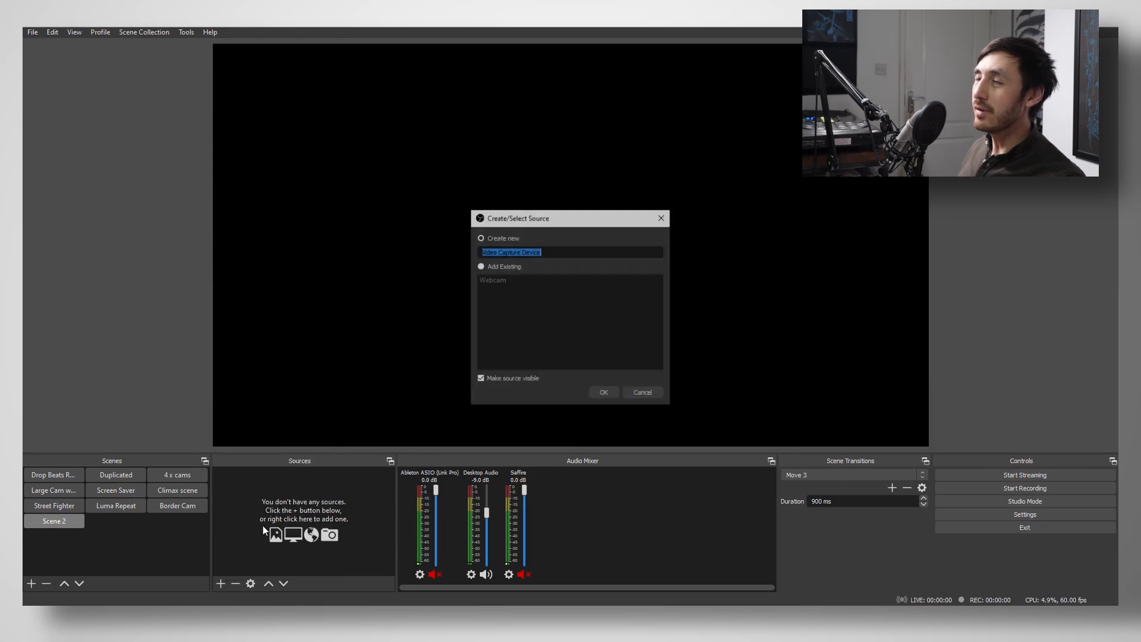
left_click(480, 266)
left_click(500, 281)
left_click(604, 394)
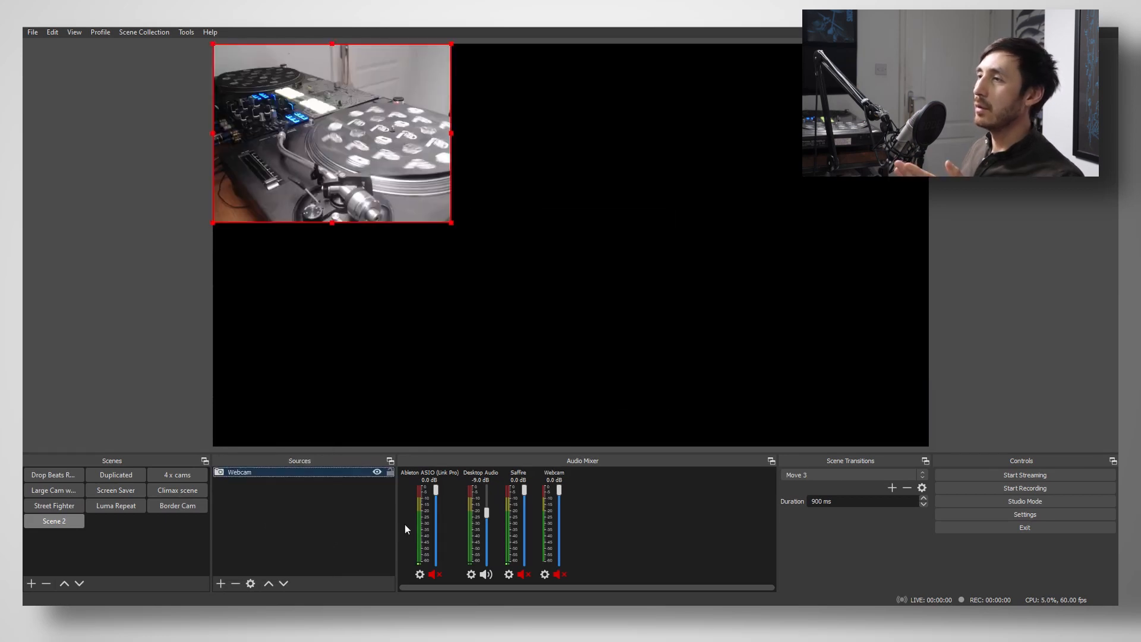
left_click(169, 551)
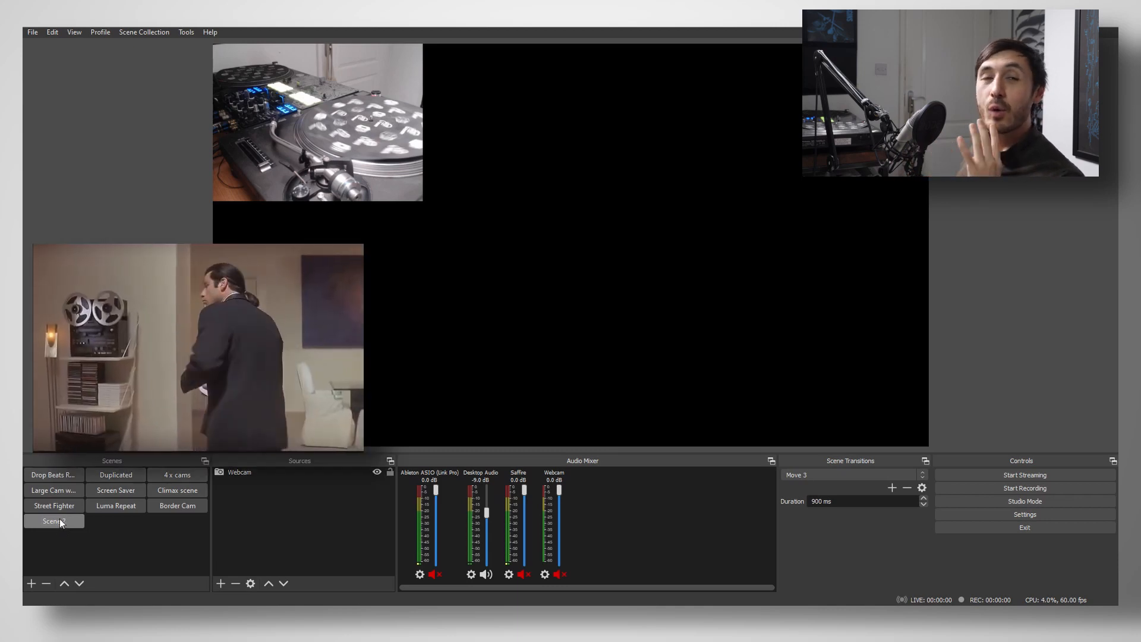
Create another scene with the default name and add the existing Scene 2 to it as a nested scene source.
left_click(59, 520)
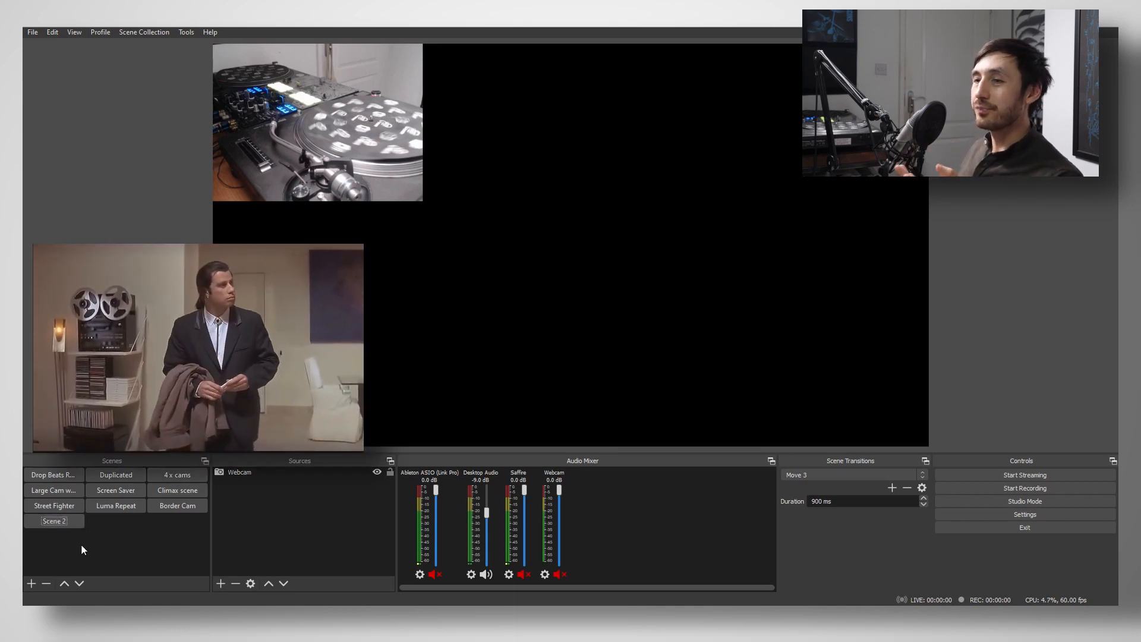
left_click(32, 583)
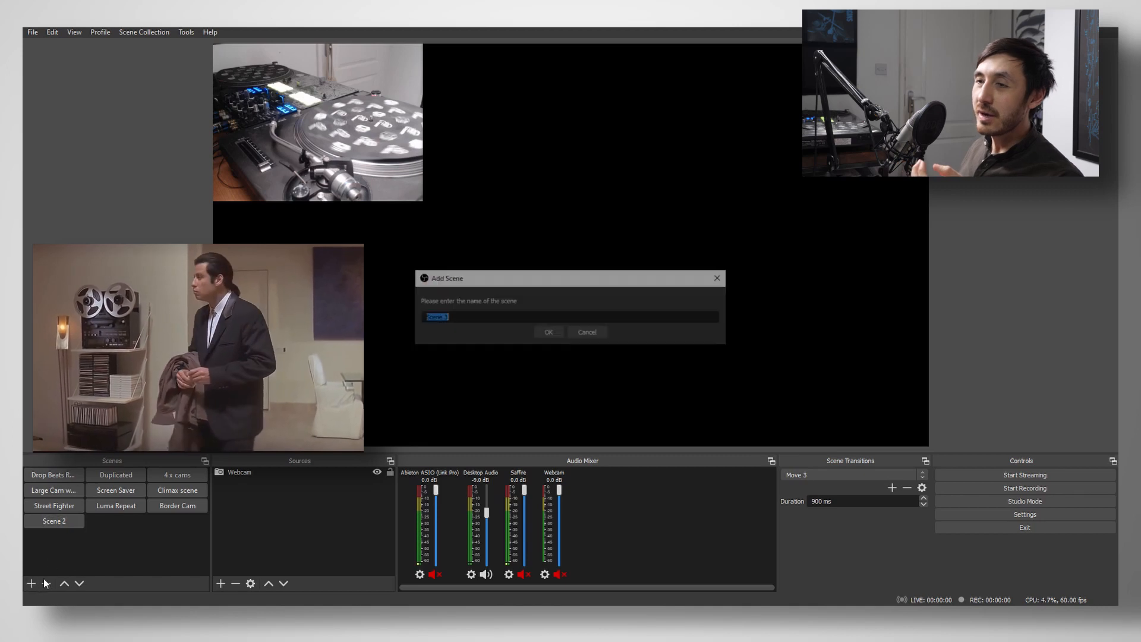
left_click(548, 333)
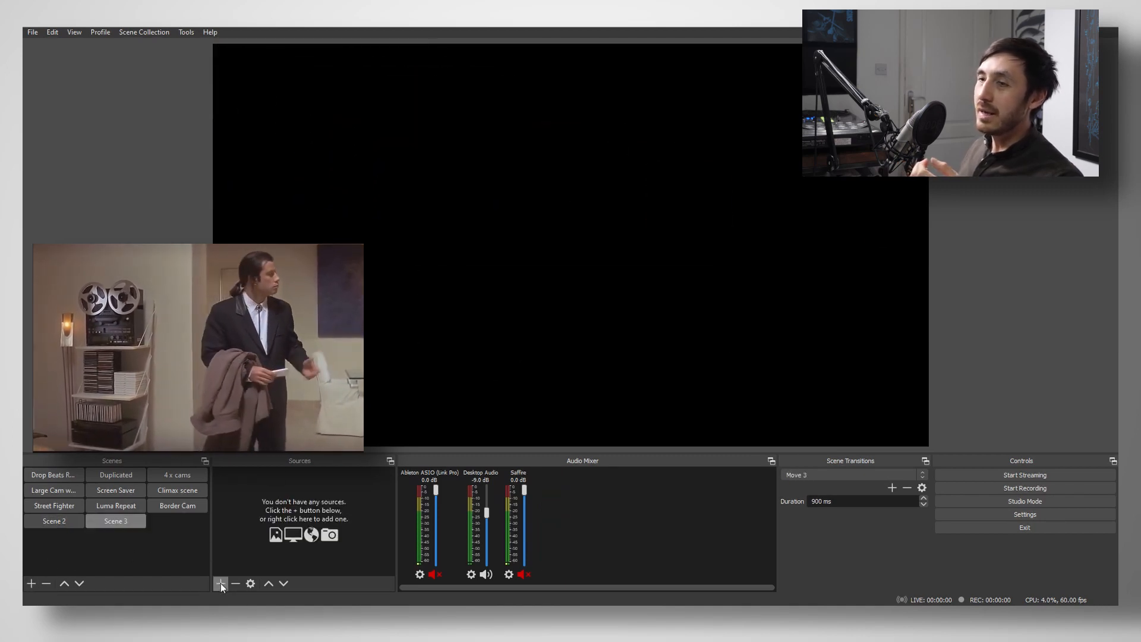
left_click(221, 584)
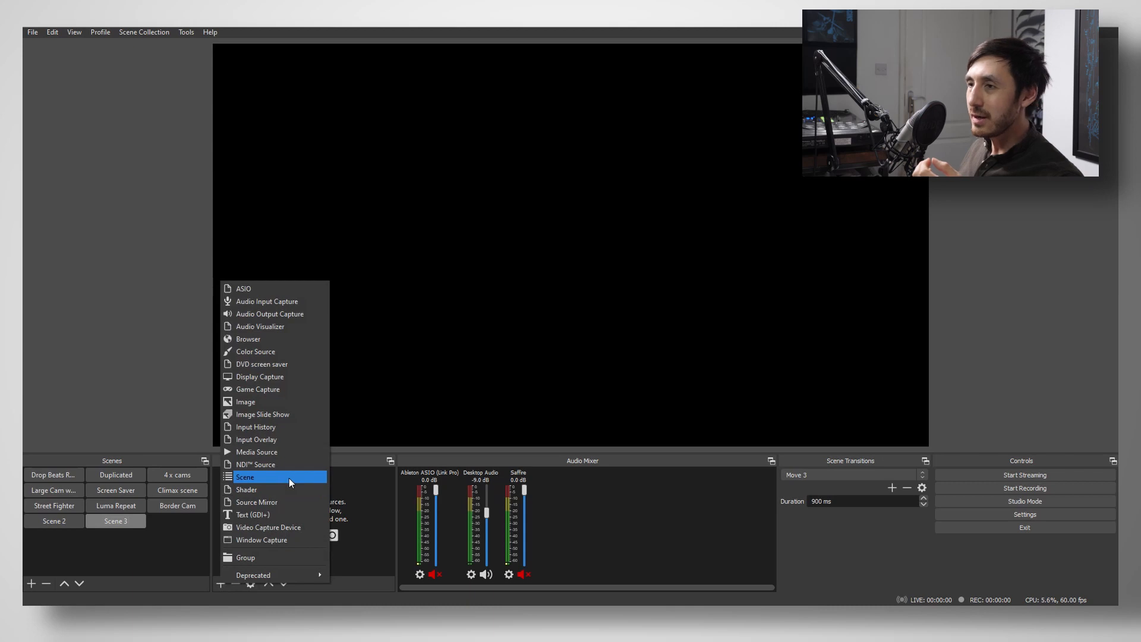
left_click(266, 476)
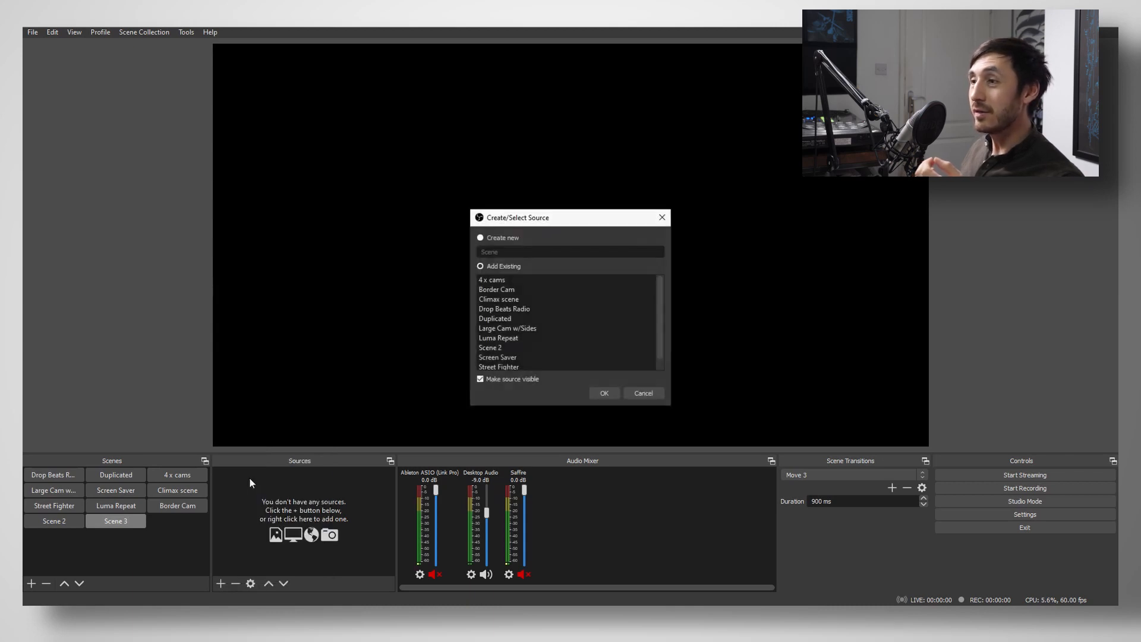
left_click(501, 347)
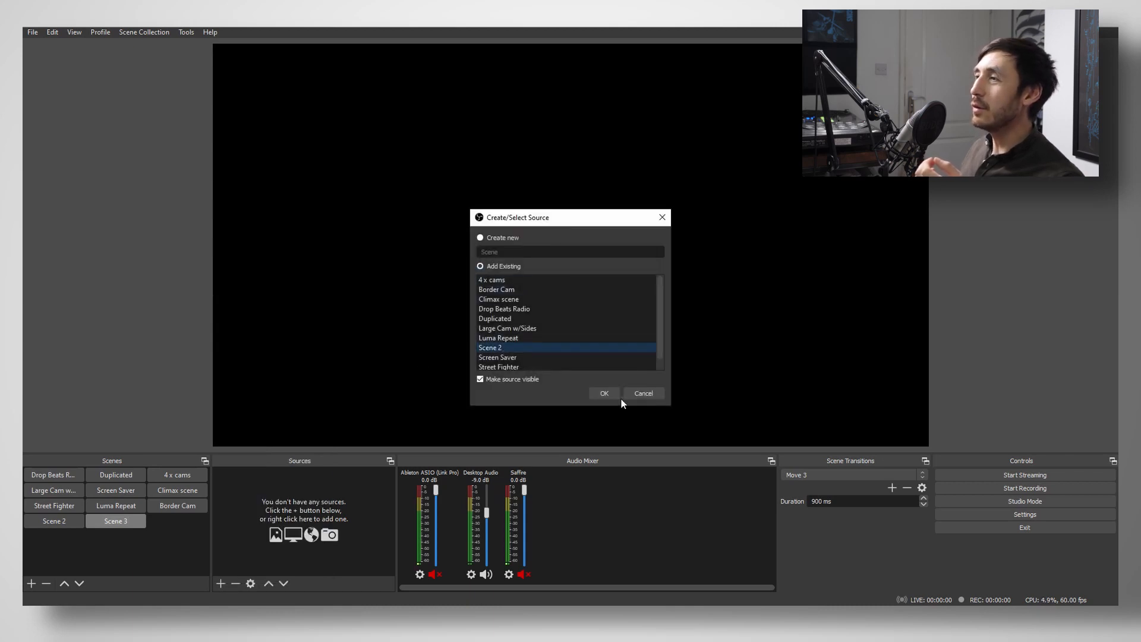
left_click(604, 393)
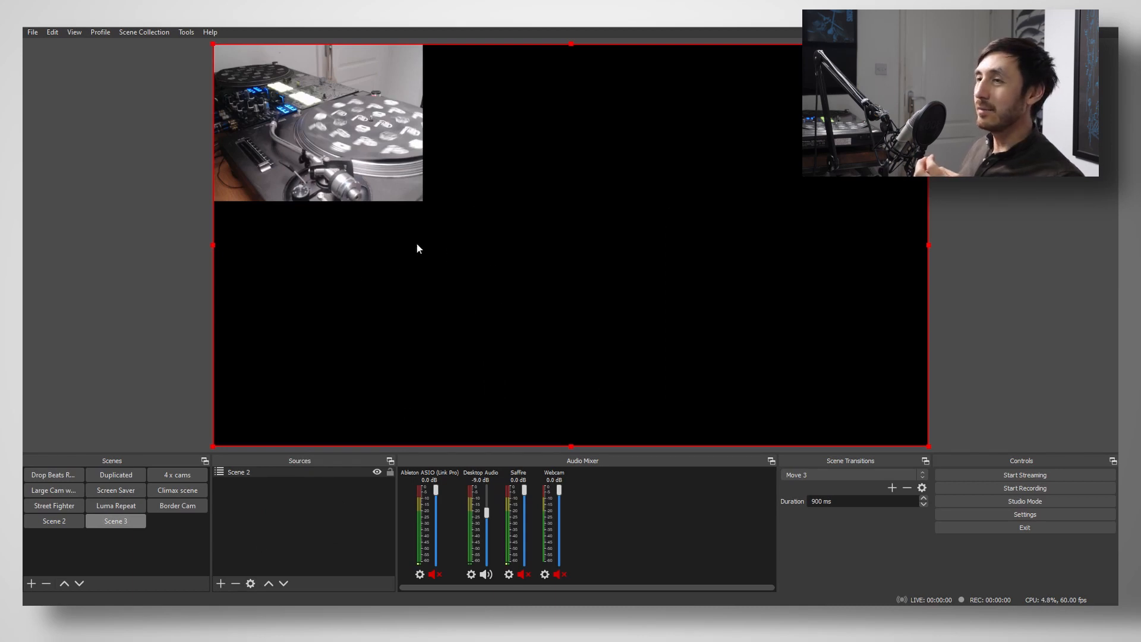
Add a Scroll filter with the default name to the nested Scene 2 source and set its horizontal speed to about 127.
right_click(362, 148)
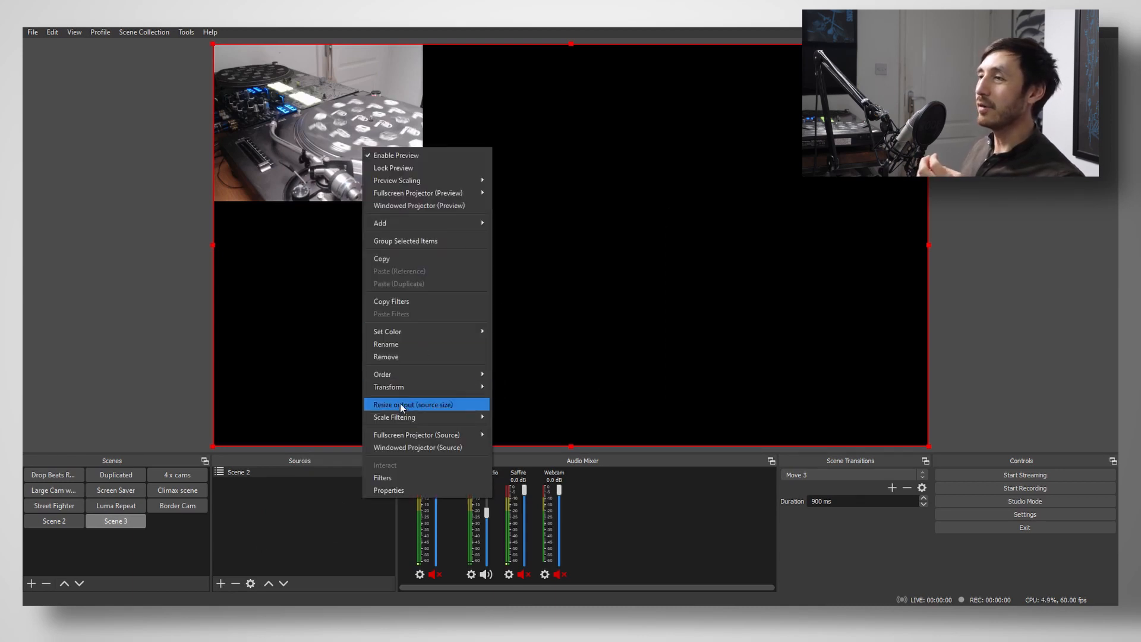
mouse_move(405, 386)
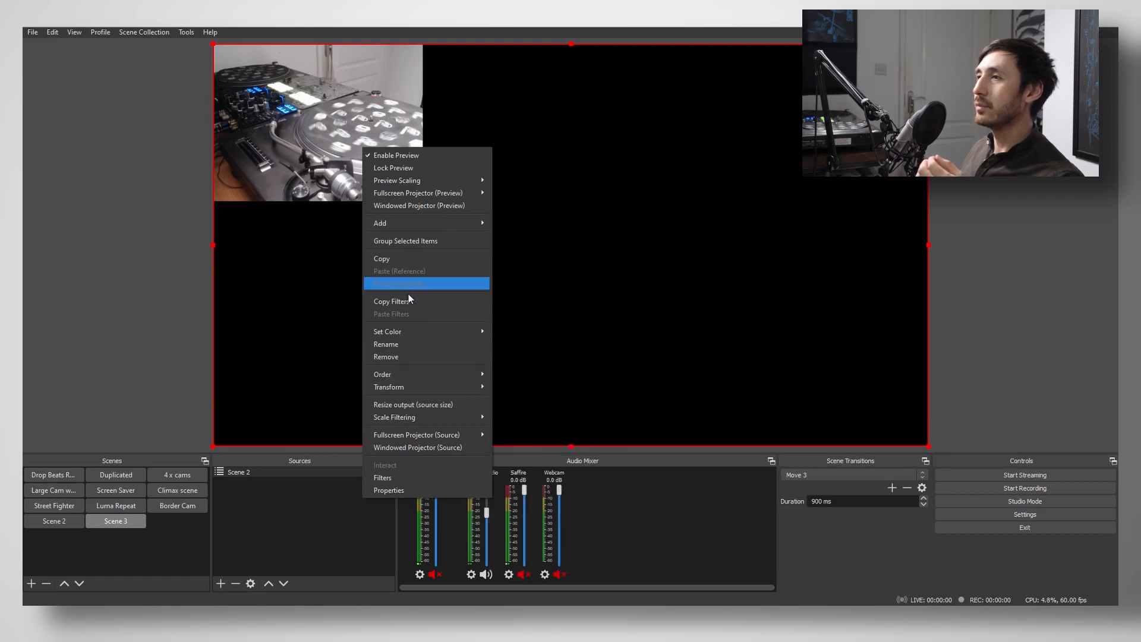
left_click(390, 478)
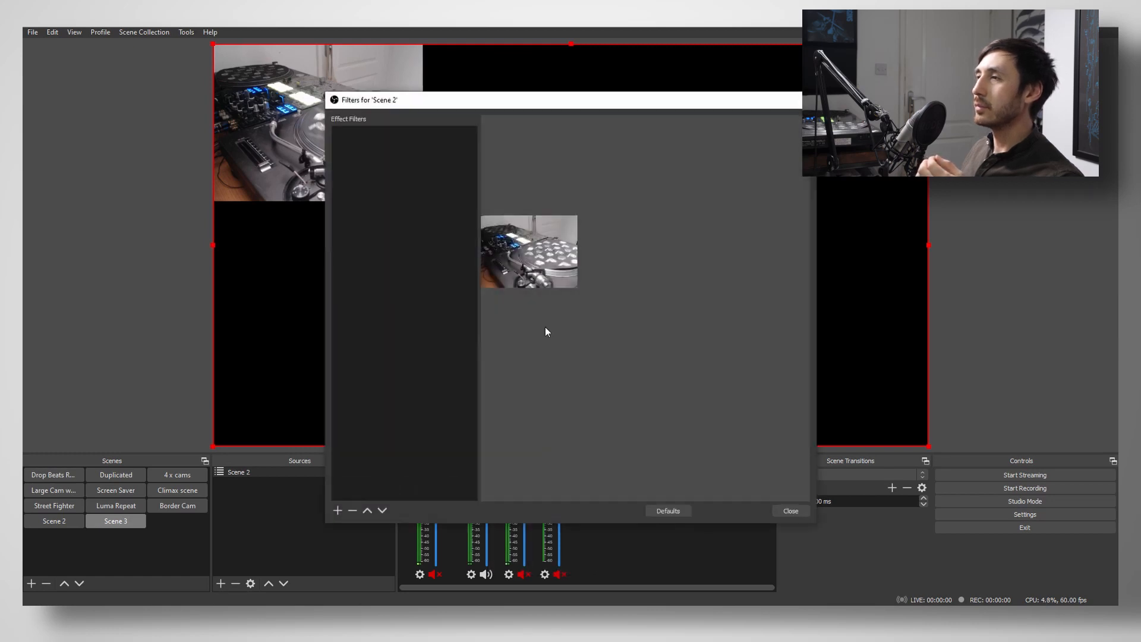
left_click(337, 511)
left_click(384, 453)
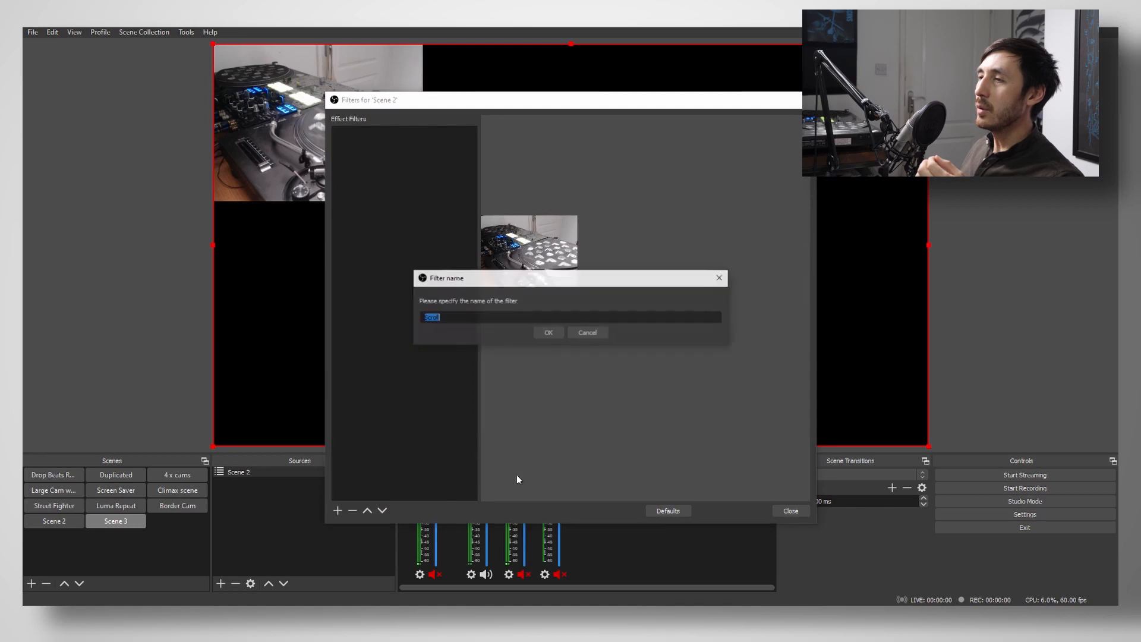
left_click(545, 331)
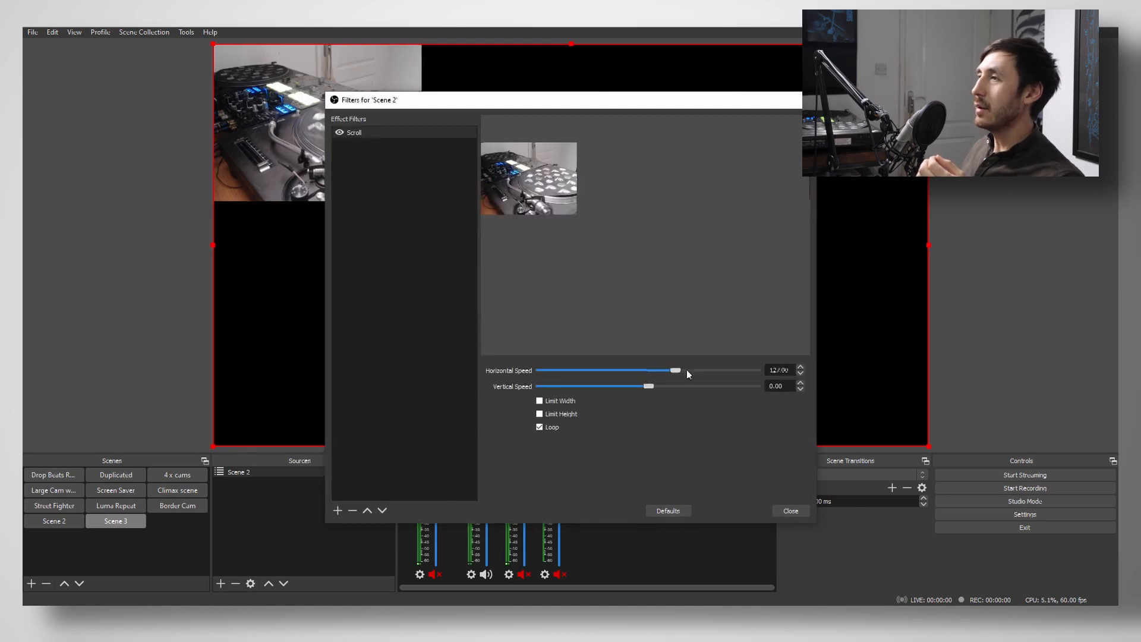
left_click(791, 510)
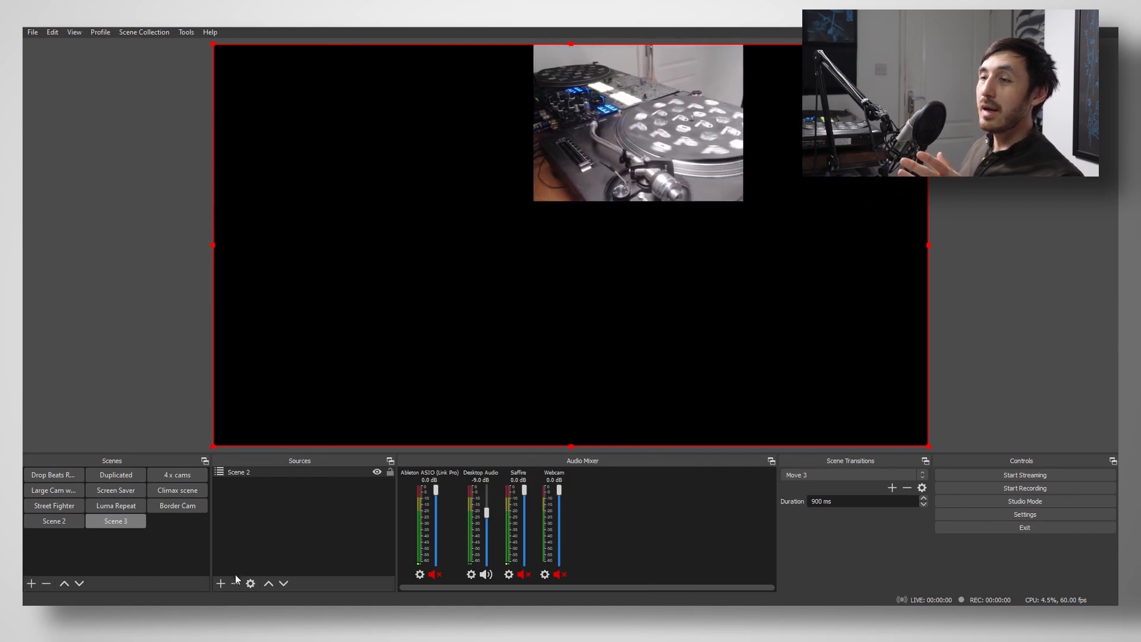
Add the existing Webcam video capture device to Scene 3 alongside the nested scene.
left_click(220, 583)
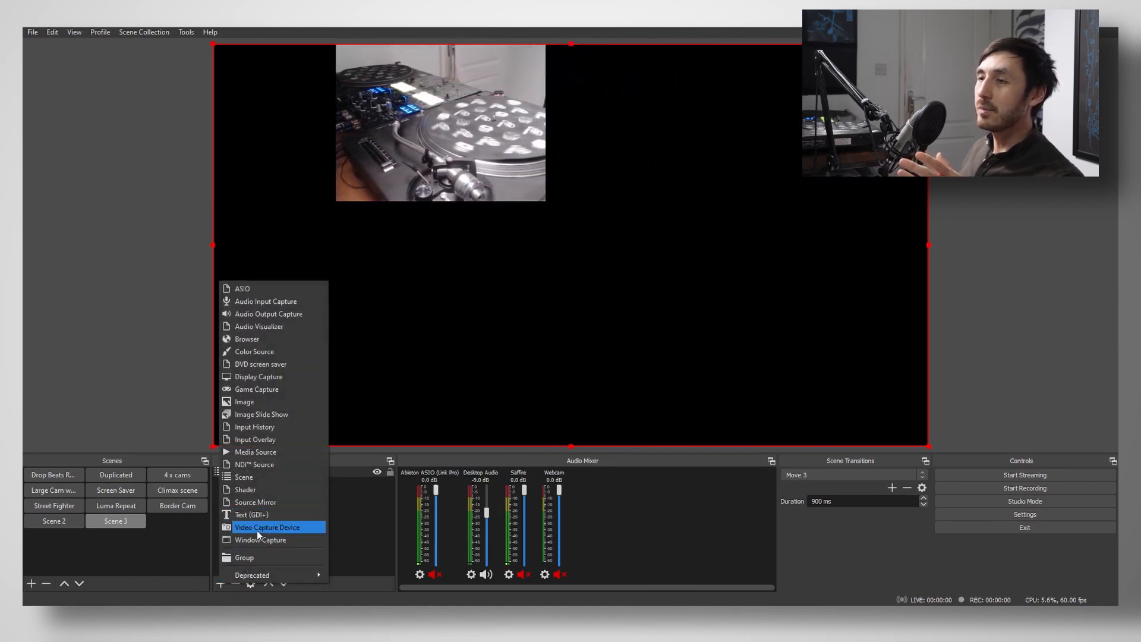
left_click(257, 528)
left_click(480, 266)
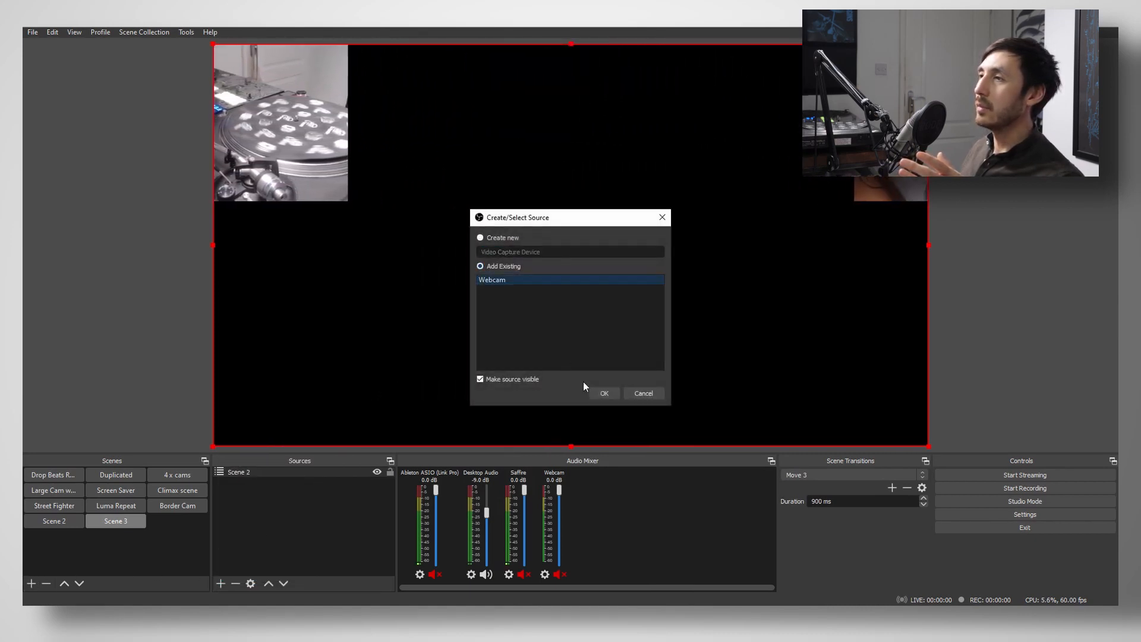
left_click(599, 394)
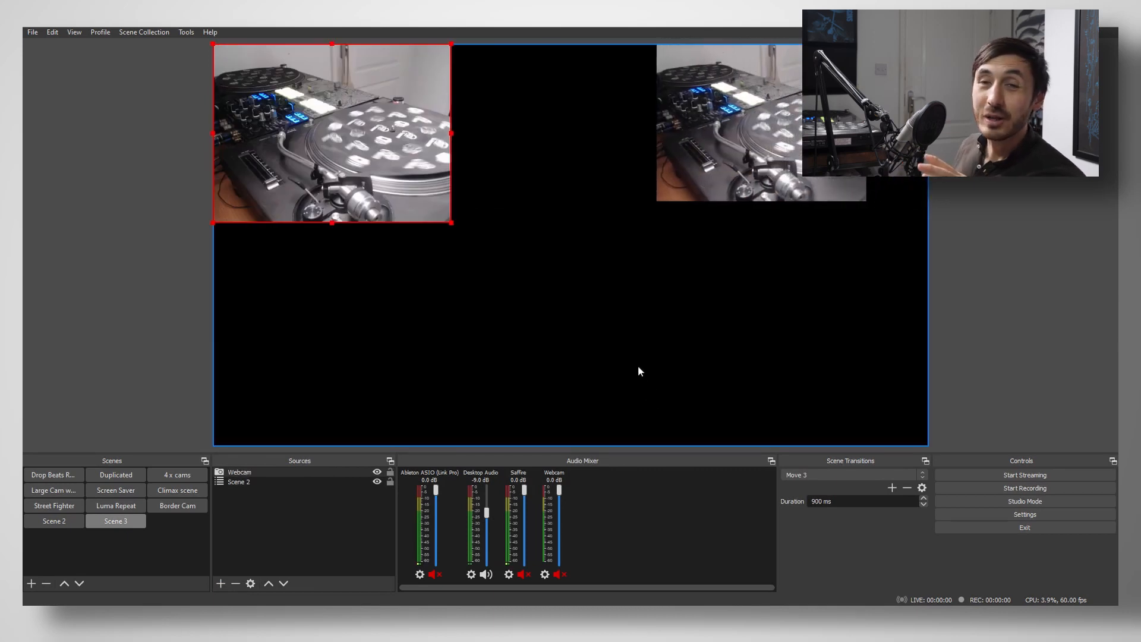